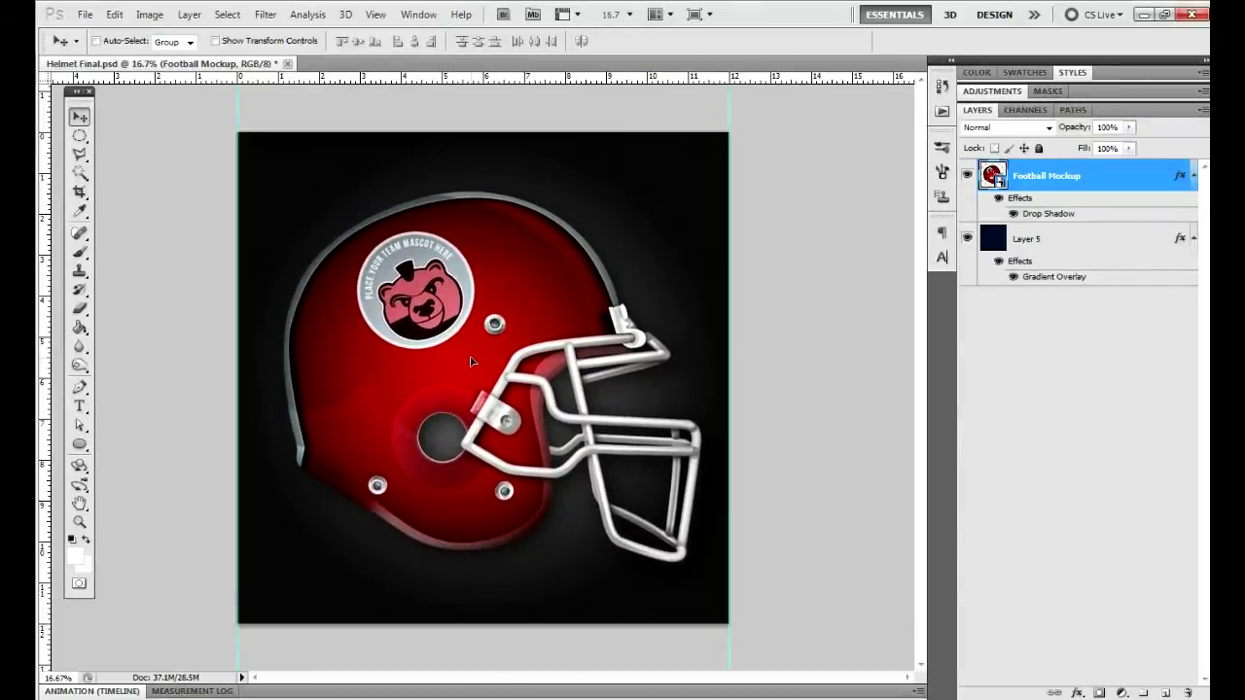
- Toggle the Football Mockup layer and the Layer 5 background off and on to examine what each contains
left_click(966, 175)
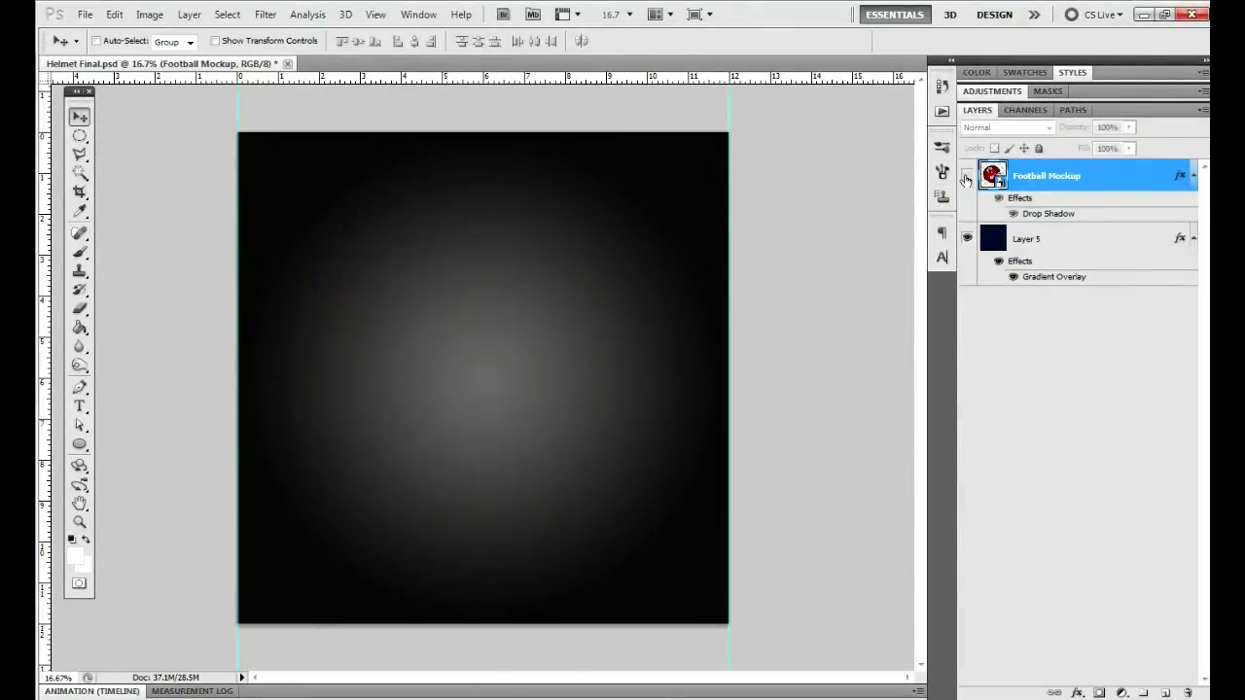
left_click(966, 176)
left_click(966, 240)
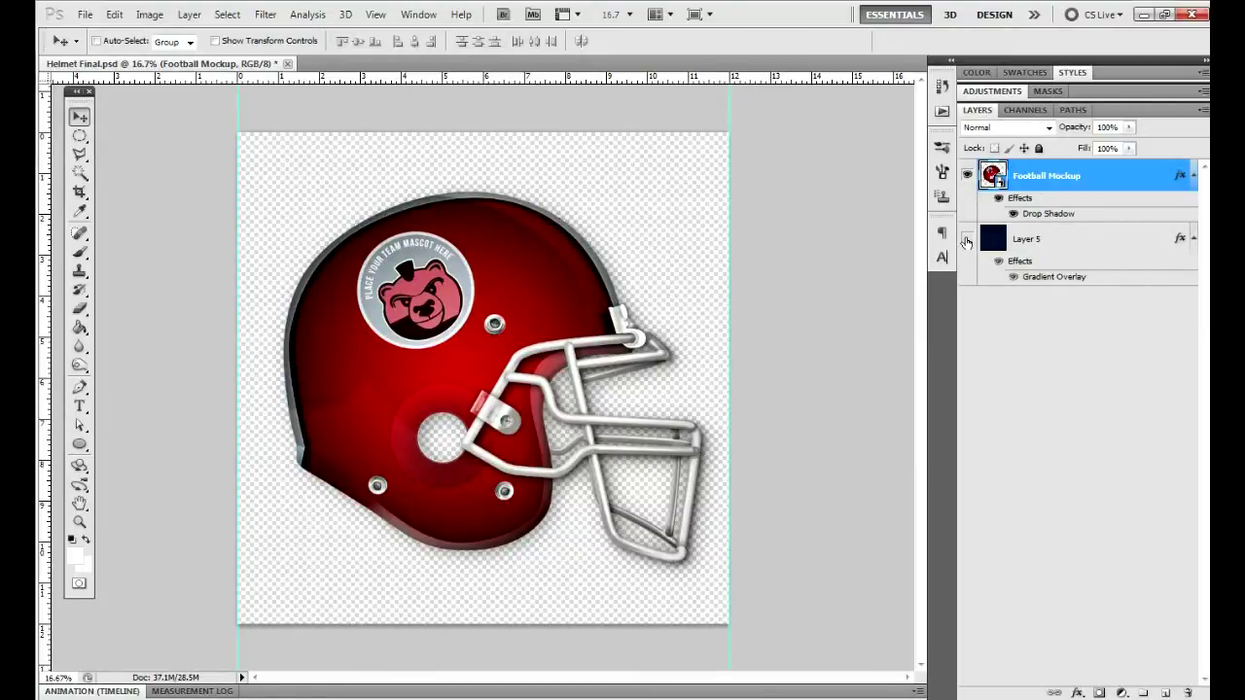
left_click(966, 240)
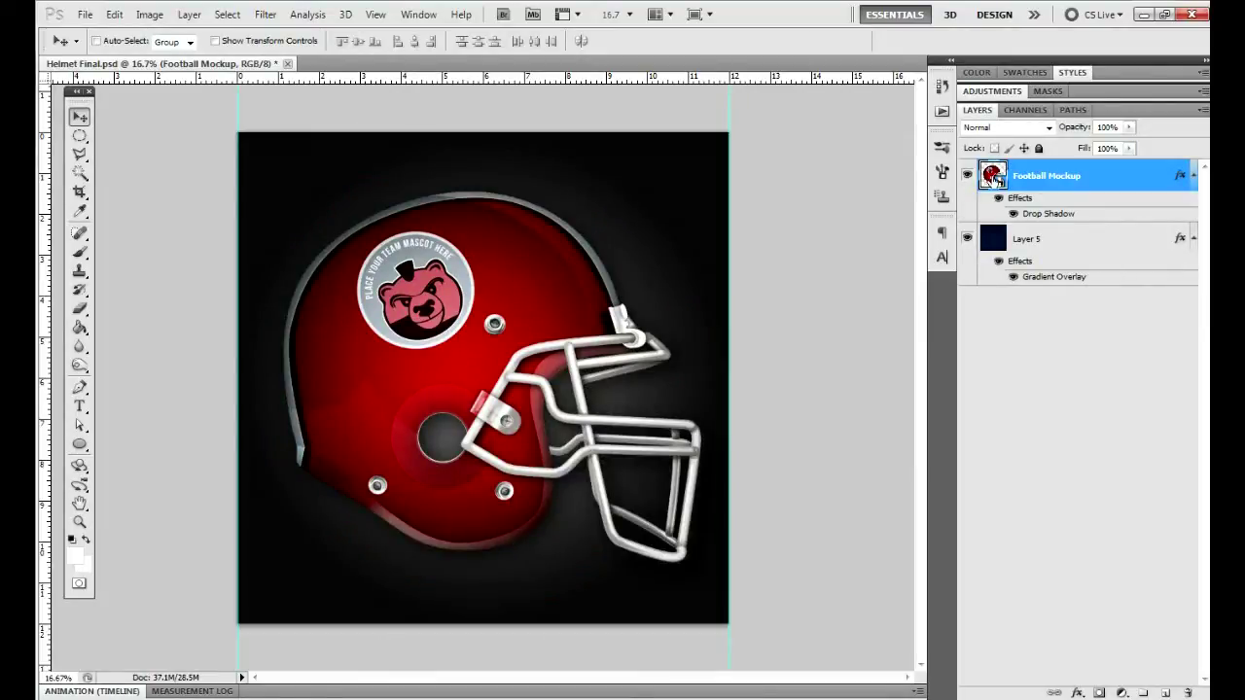
- Open the contents of the Football Mockup smart object for editing
double_click(992, 176)
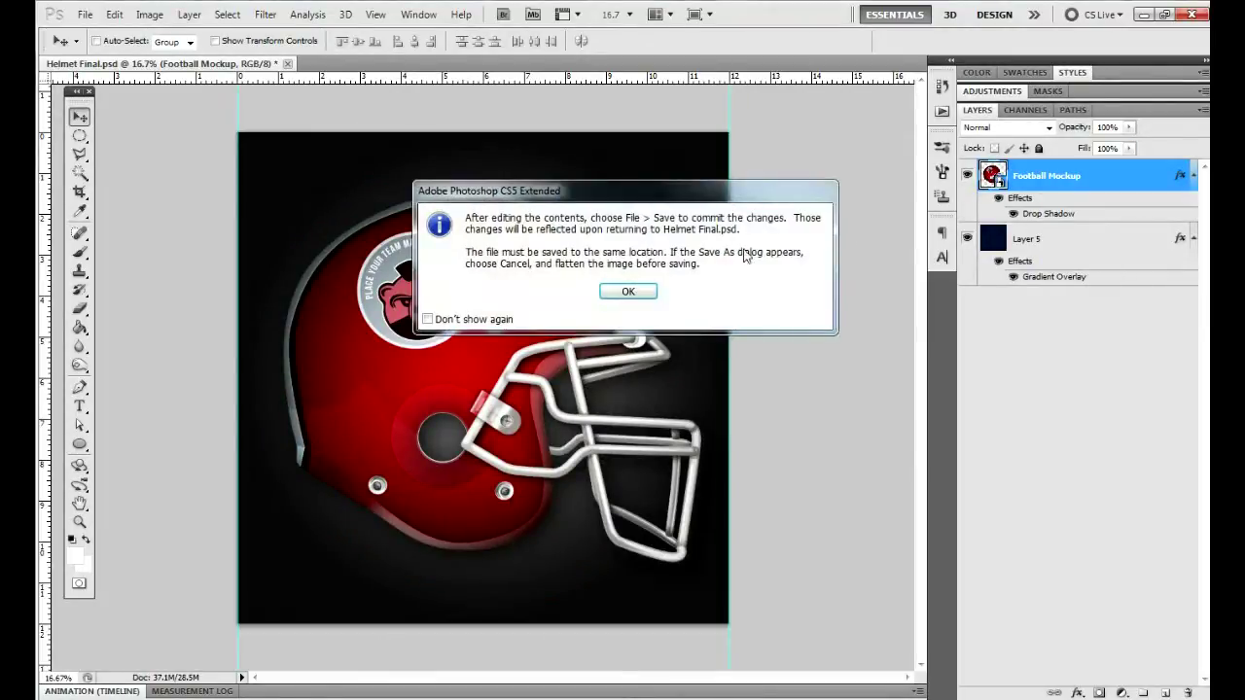
left_click(630, 290)
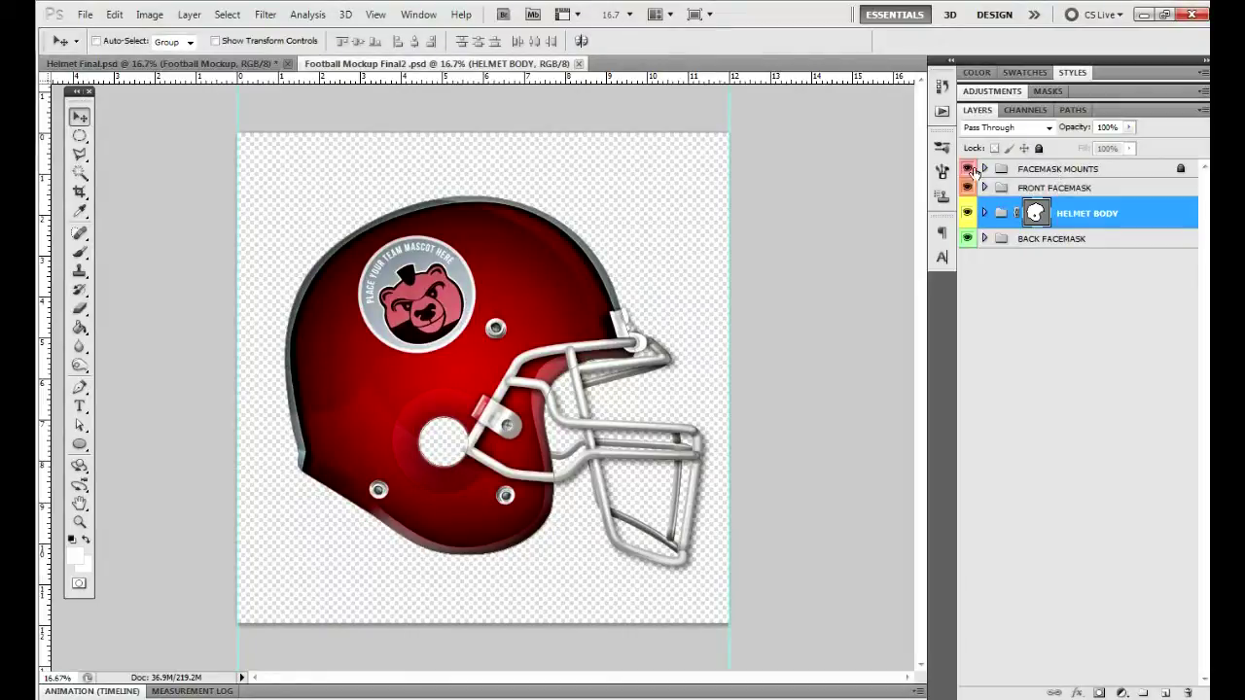
- Toggle the Facemask Mounts, Front Facemask, Helmet Body and Back Facemask groups off and on to examine each part
left_click(968, 170)
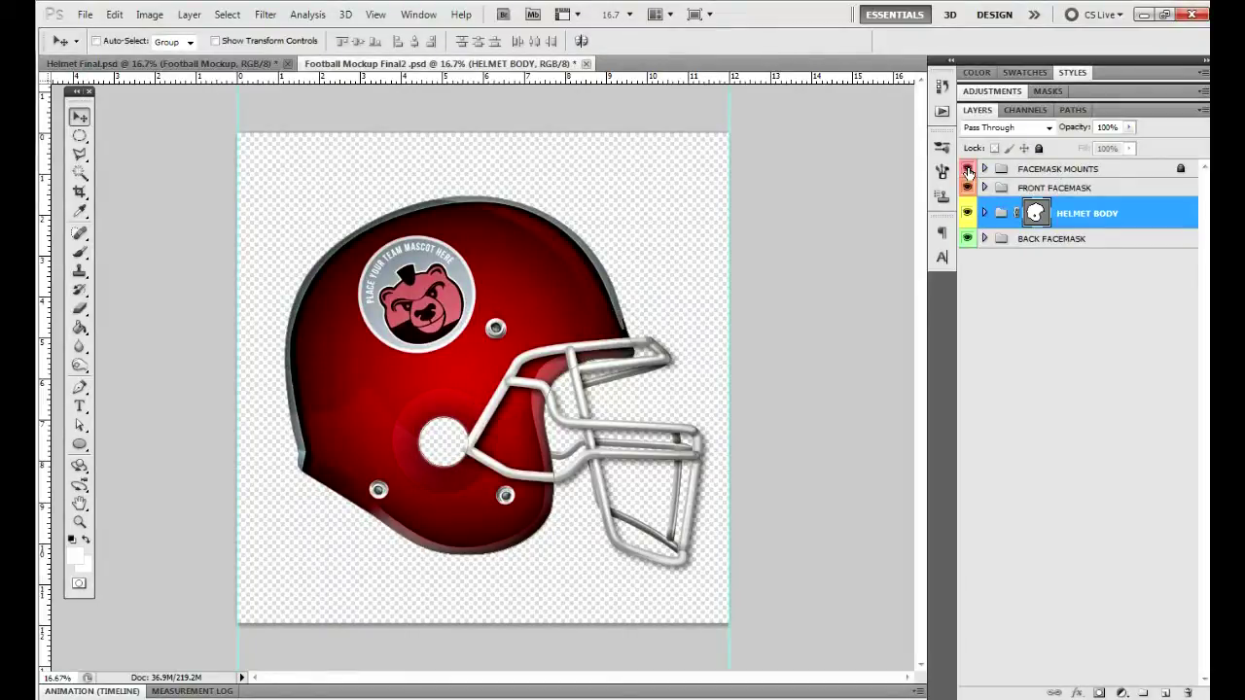
left_click(968, 170)
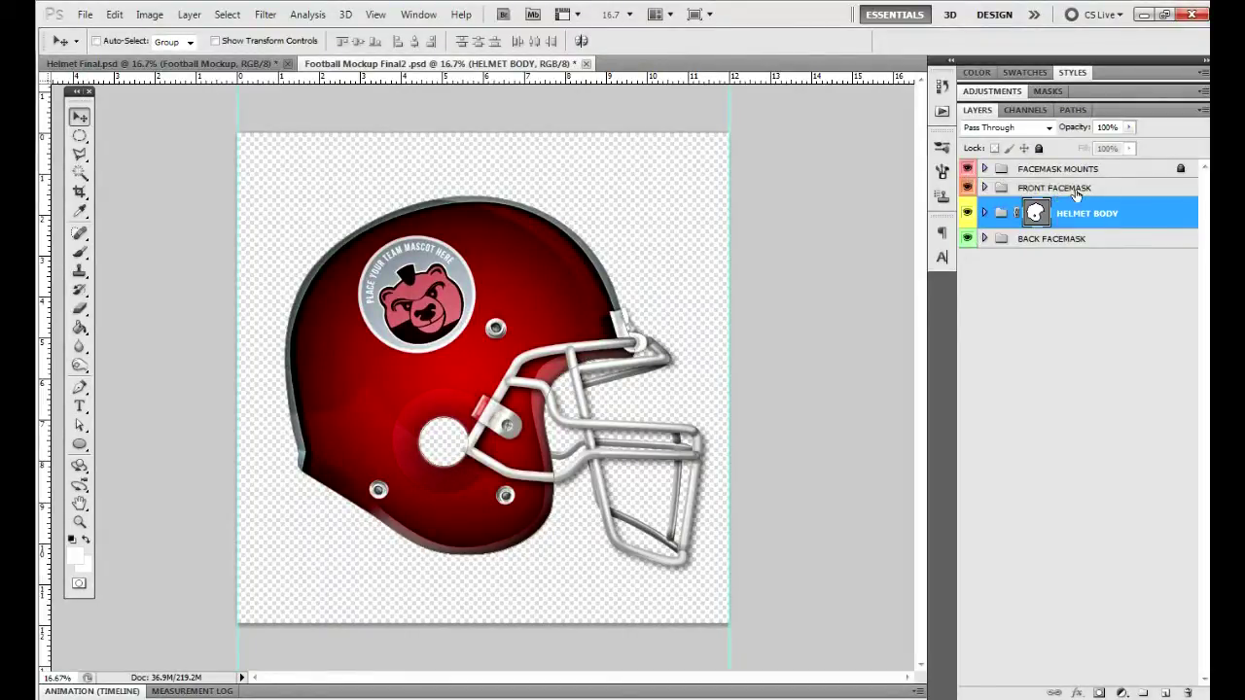
left_click(1071, 190)
left_click(968, 189)
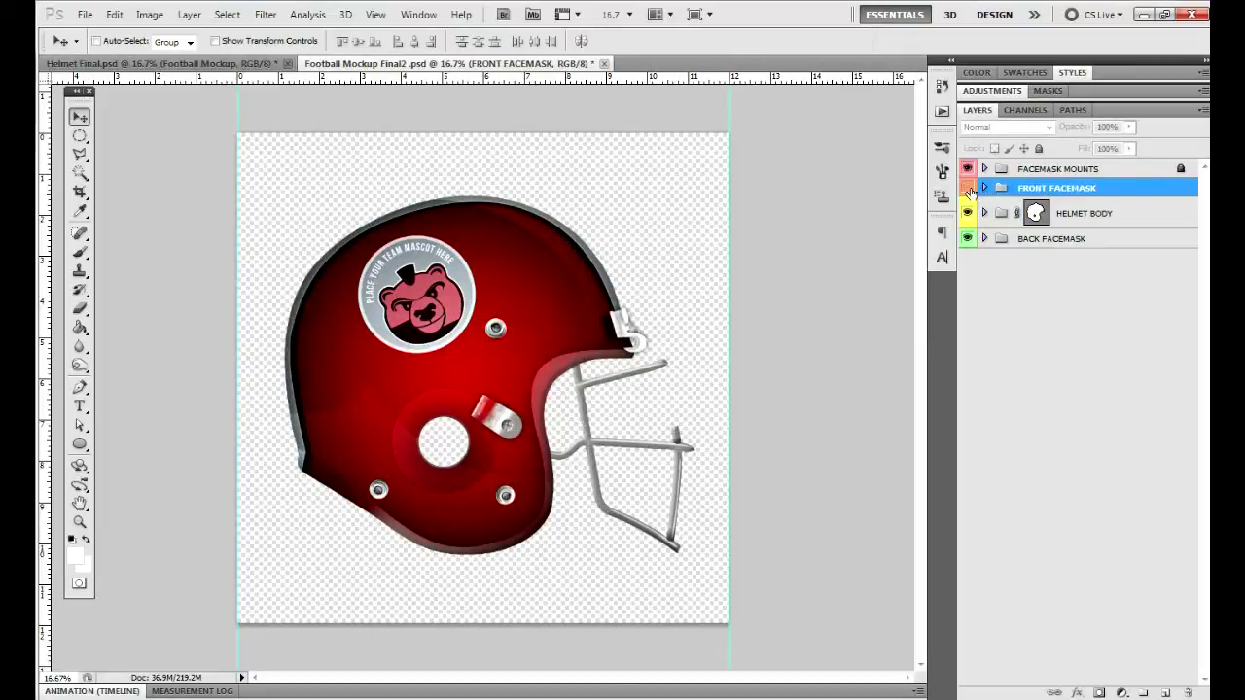
left_click(968, 188)
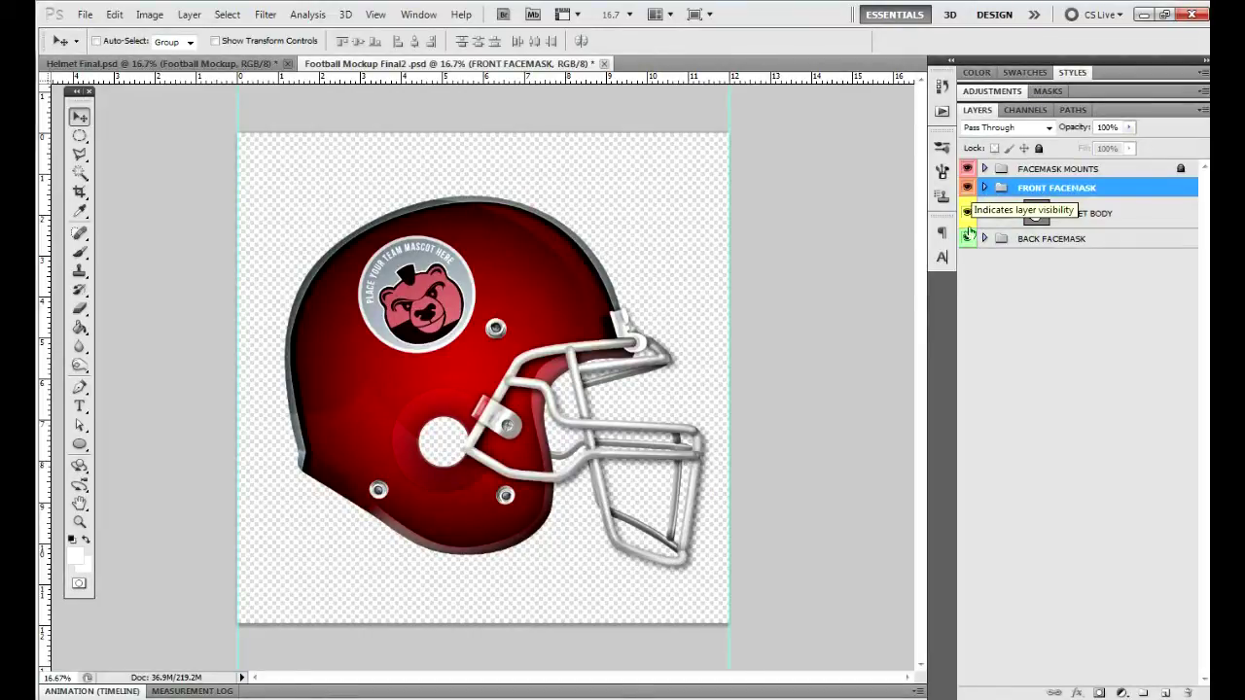
left_click(968, 215)
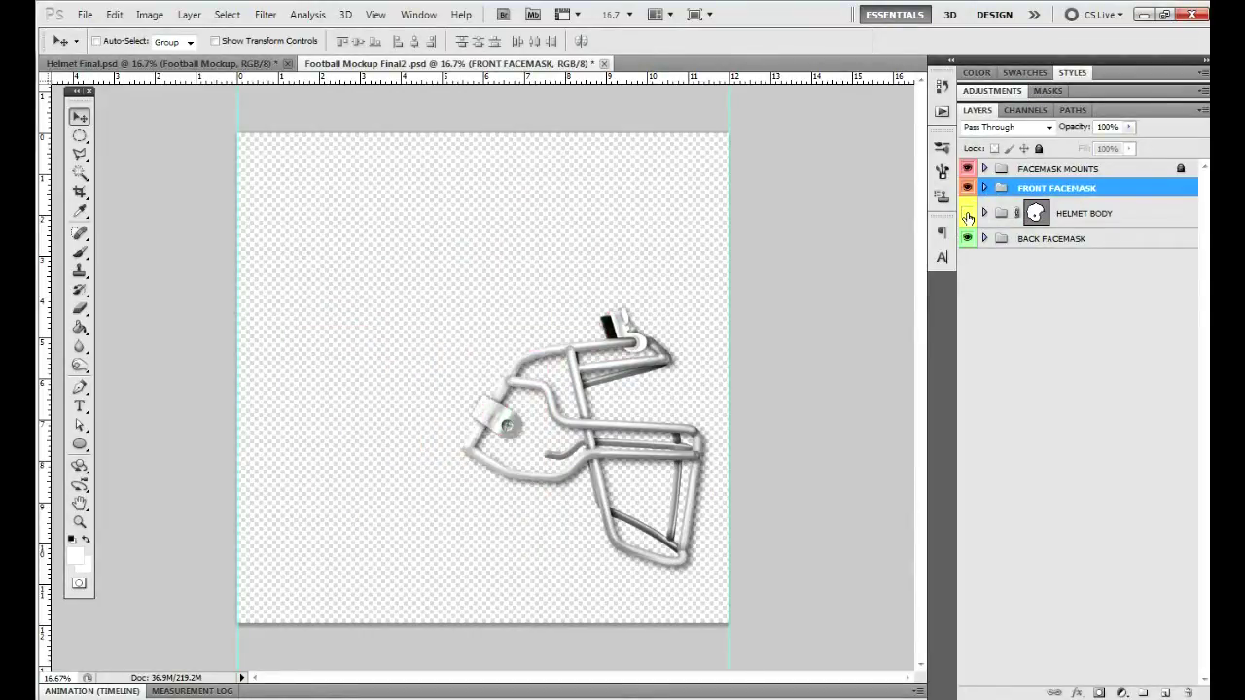
left_click(968, 215)
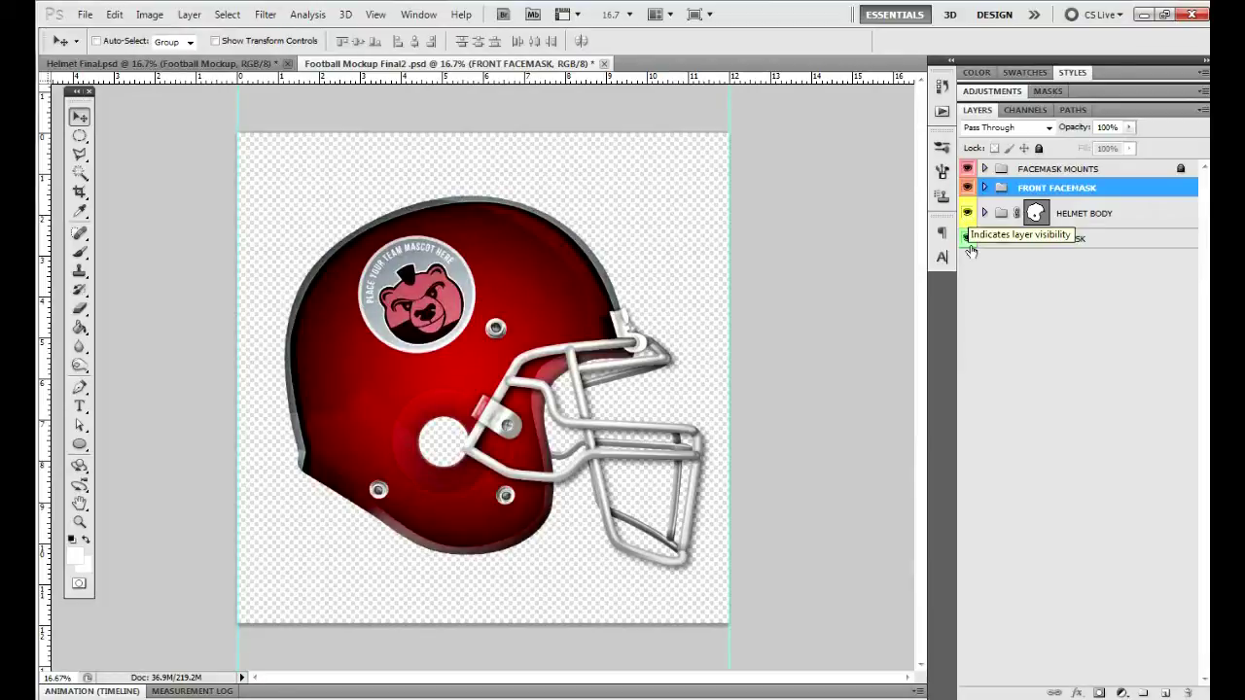
left_click(968, 239)
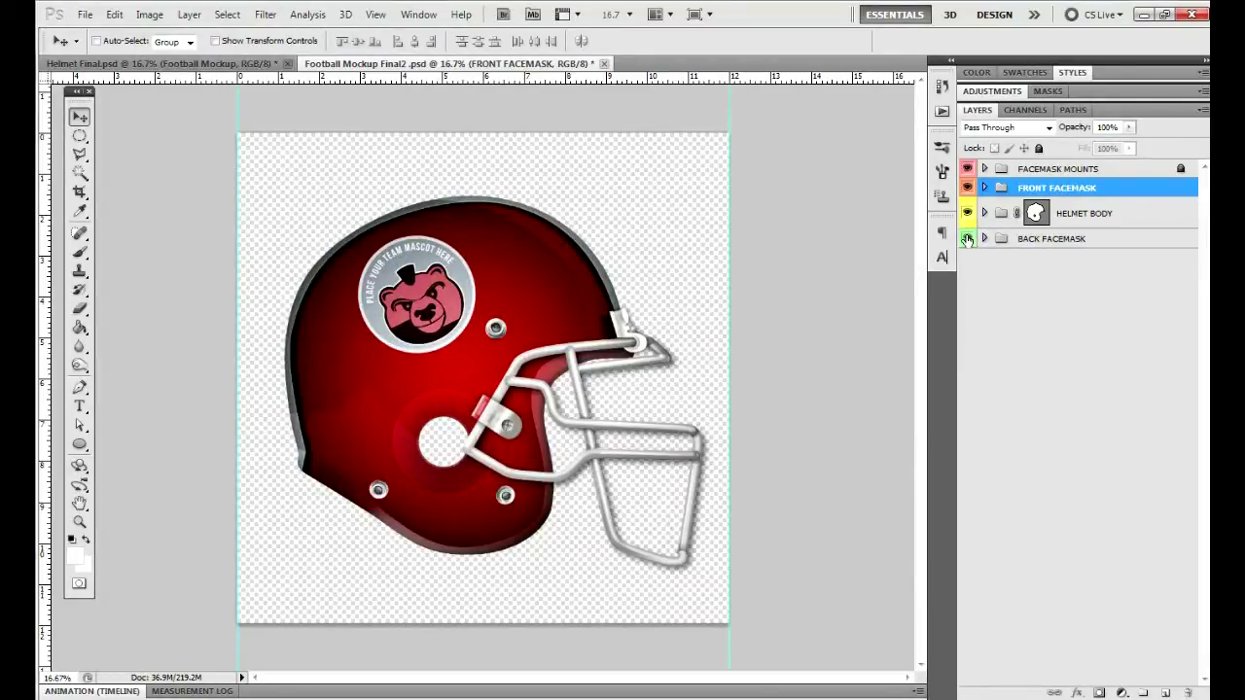
left_click(968, 239)
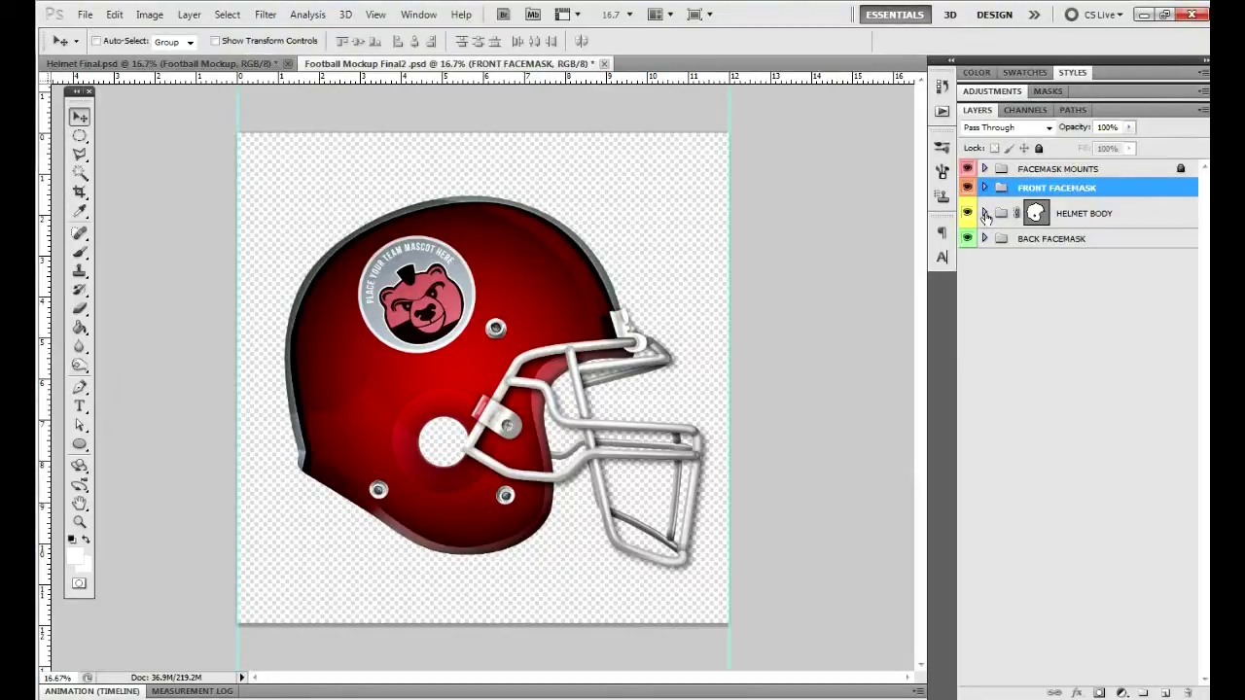
- In the Helmet Body's Place Mascot Here group, hide the Fake Mascot group and show the Miami Dolphins layer
left_click(985, 214)
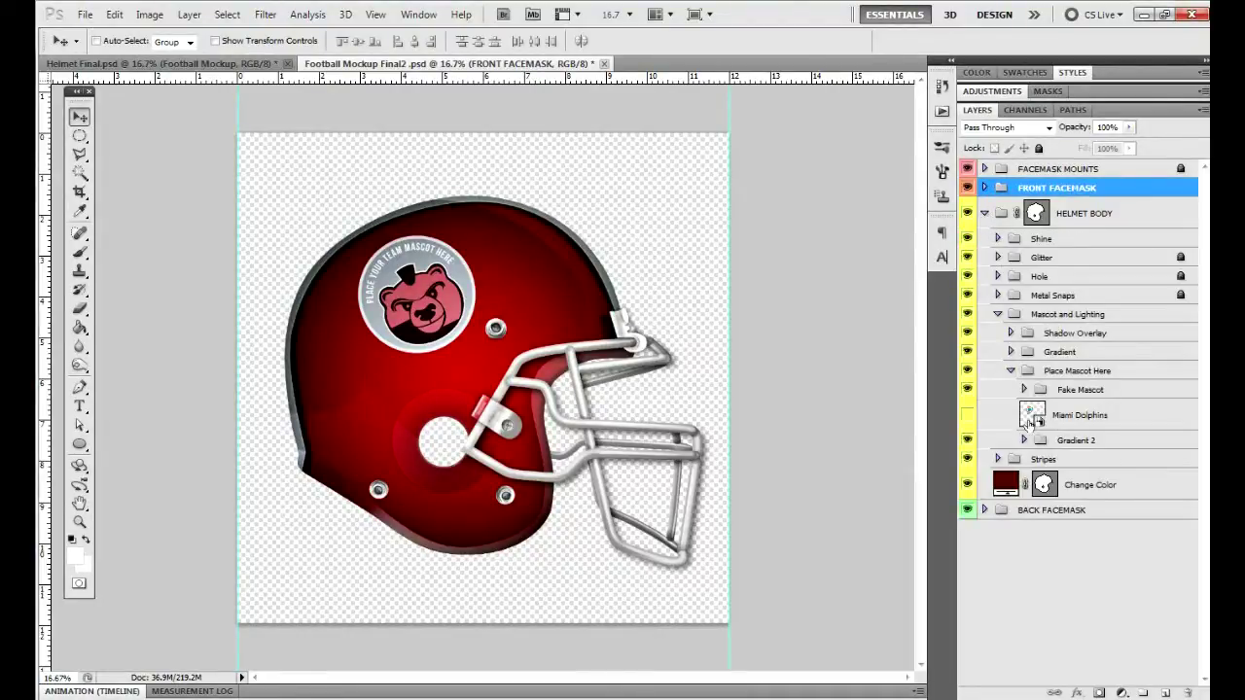
left_click(1060, 374)
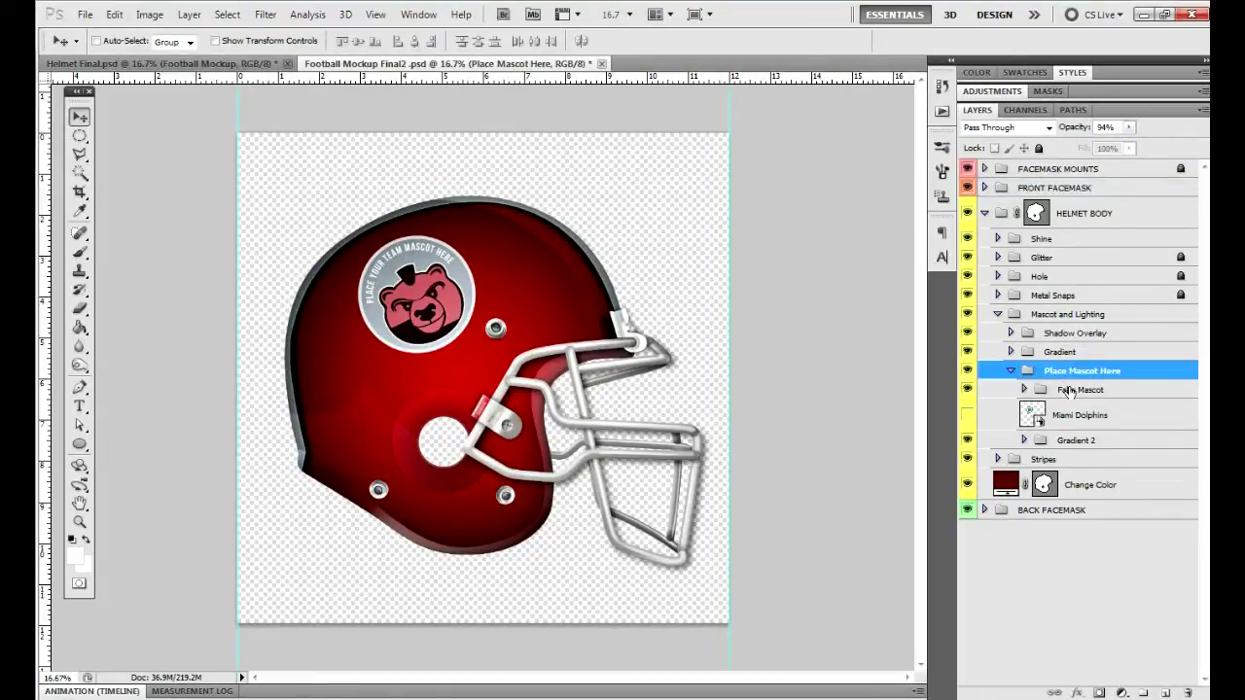
left_click(1069, 390)
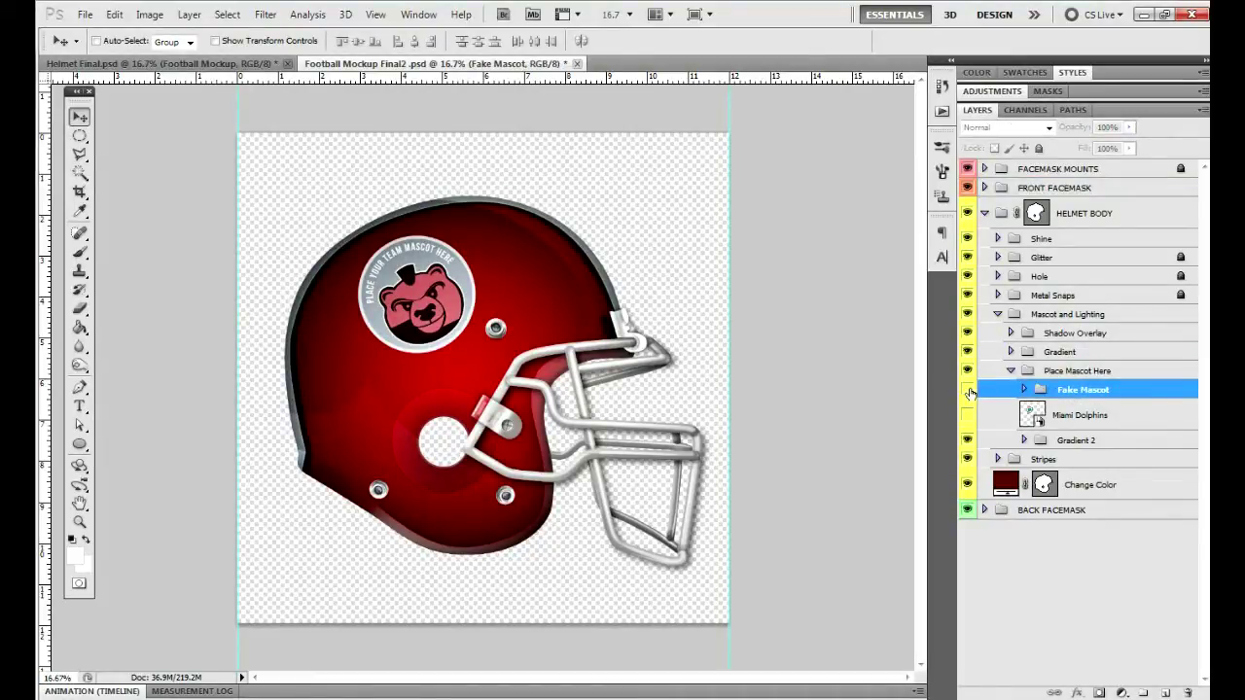
left_click(968, 390)
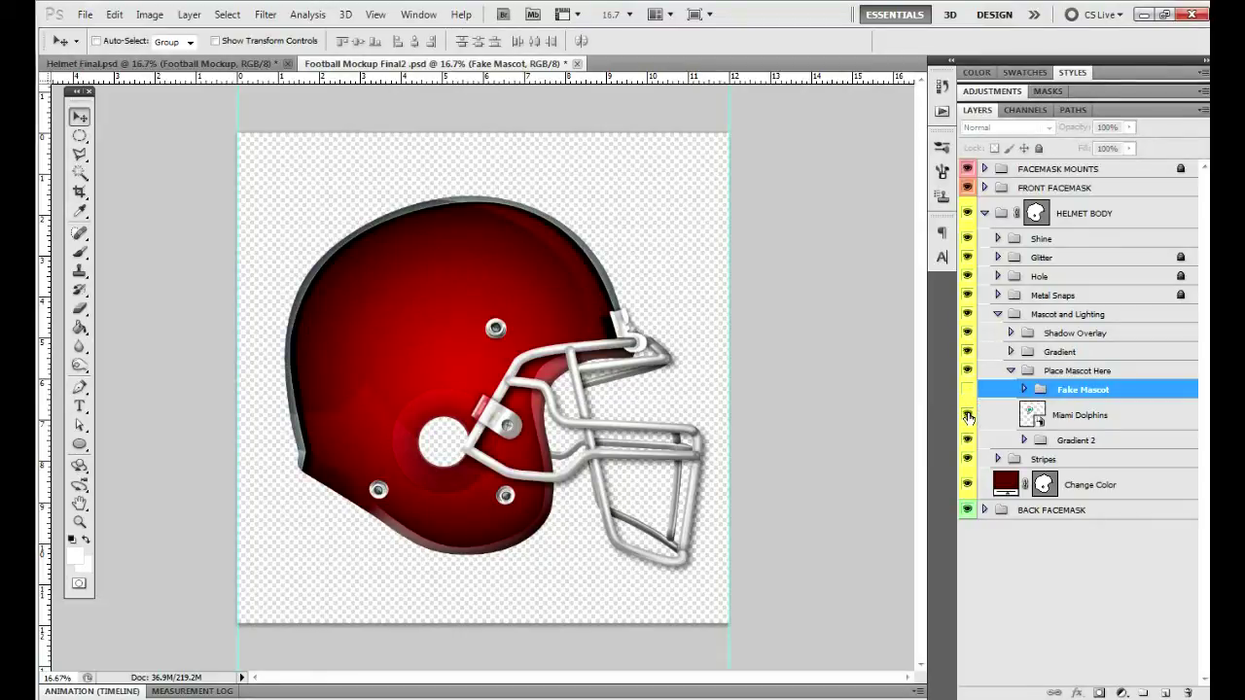
left_click(968, 416)
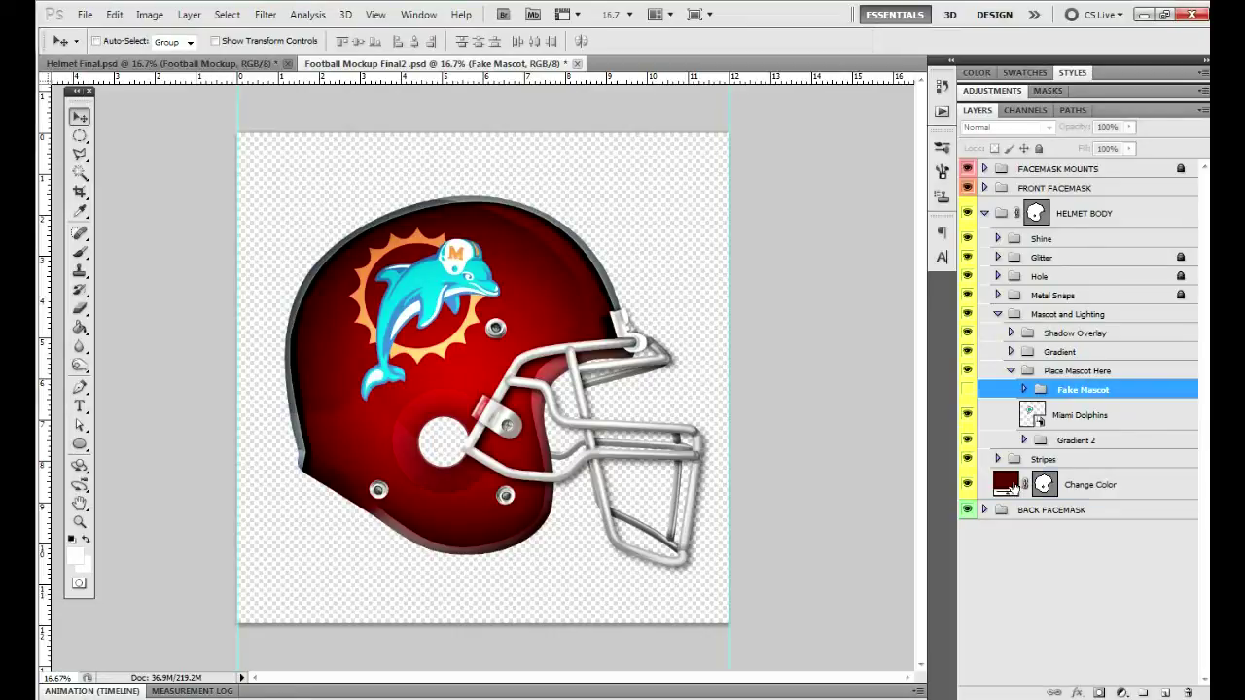
- Set the helmet's Change Color fill to light gray #d4d4d4
left_click(1008, 487)
double_click(1005, 484)
left_click_drag(861, 278, 802, 282)
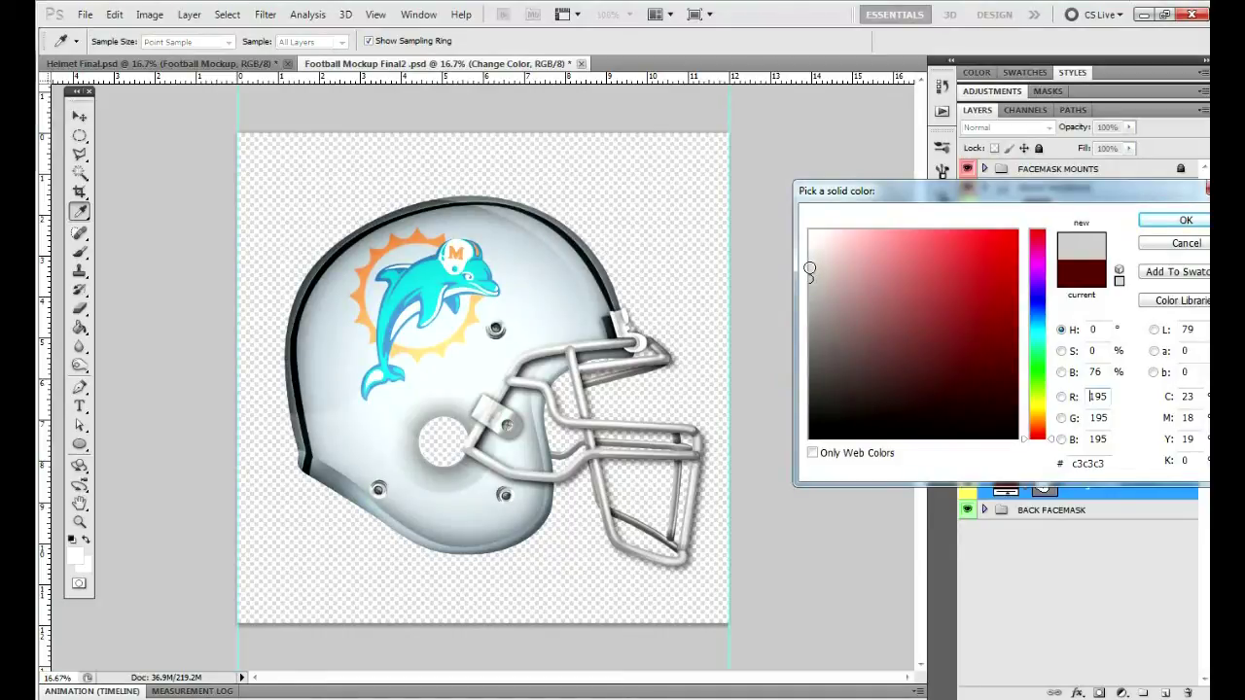
left_click(814, 266)
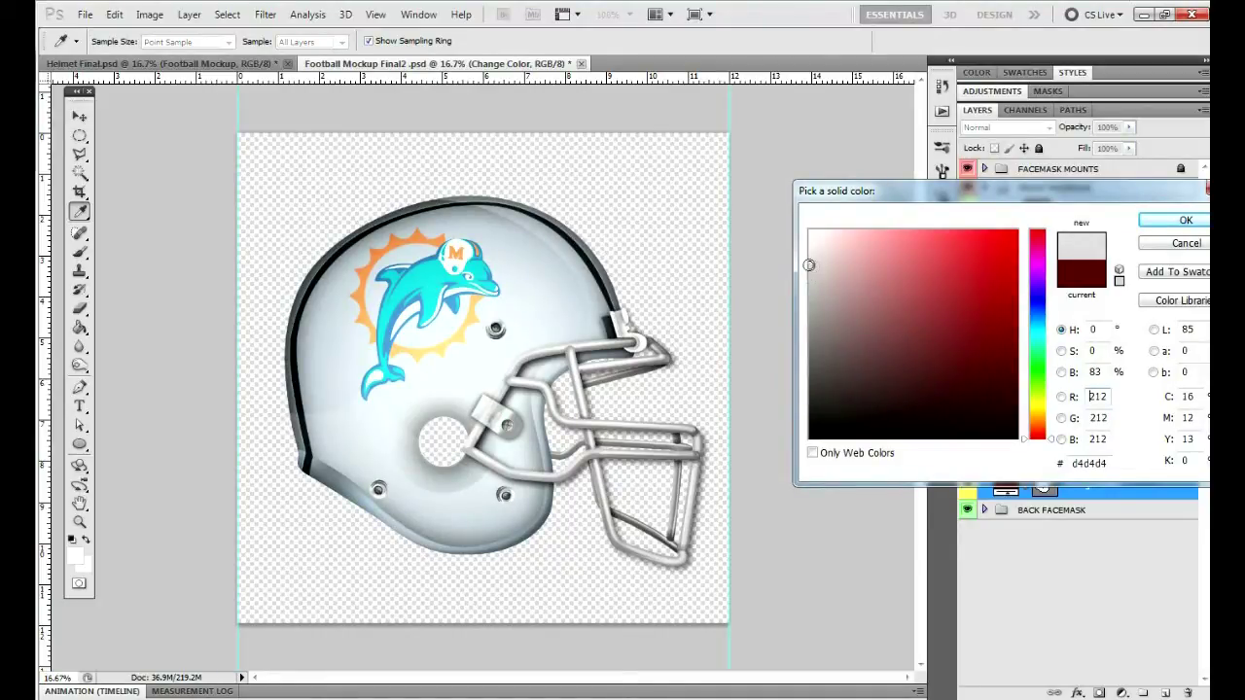
left_click(1186, 221)
- Recolor the Stripe 2 fill with blue #3882c5 sampled from the dolphin logo
left_click(997, 458)
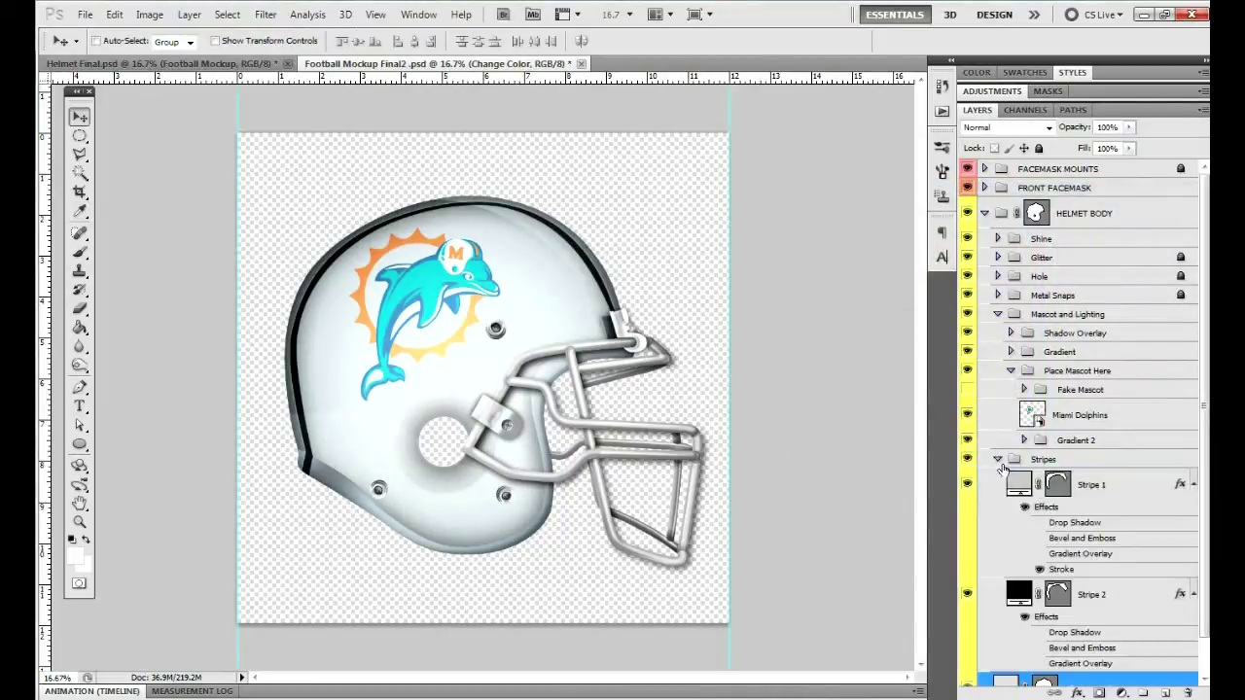
double_click(1021, 594)
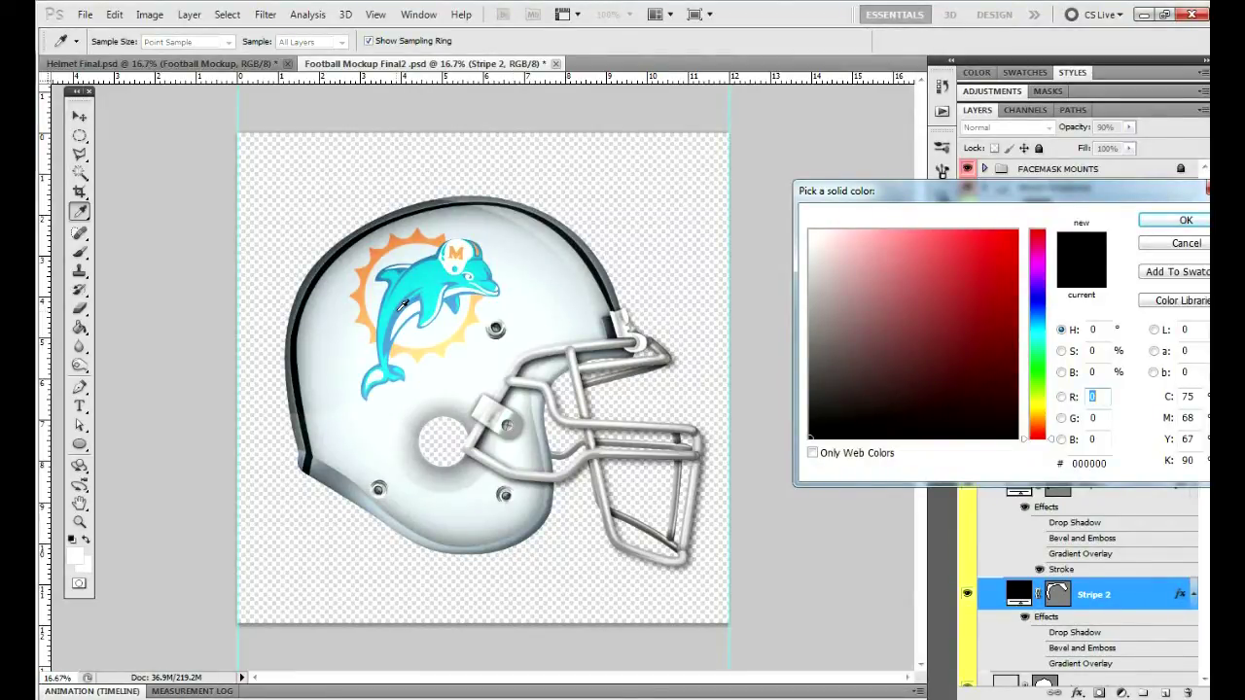
left_click(402, 305)
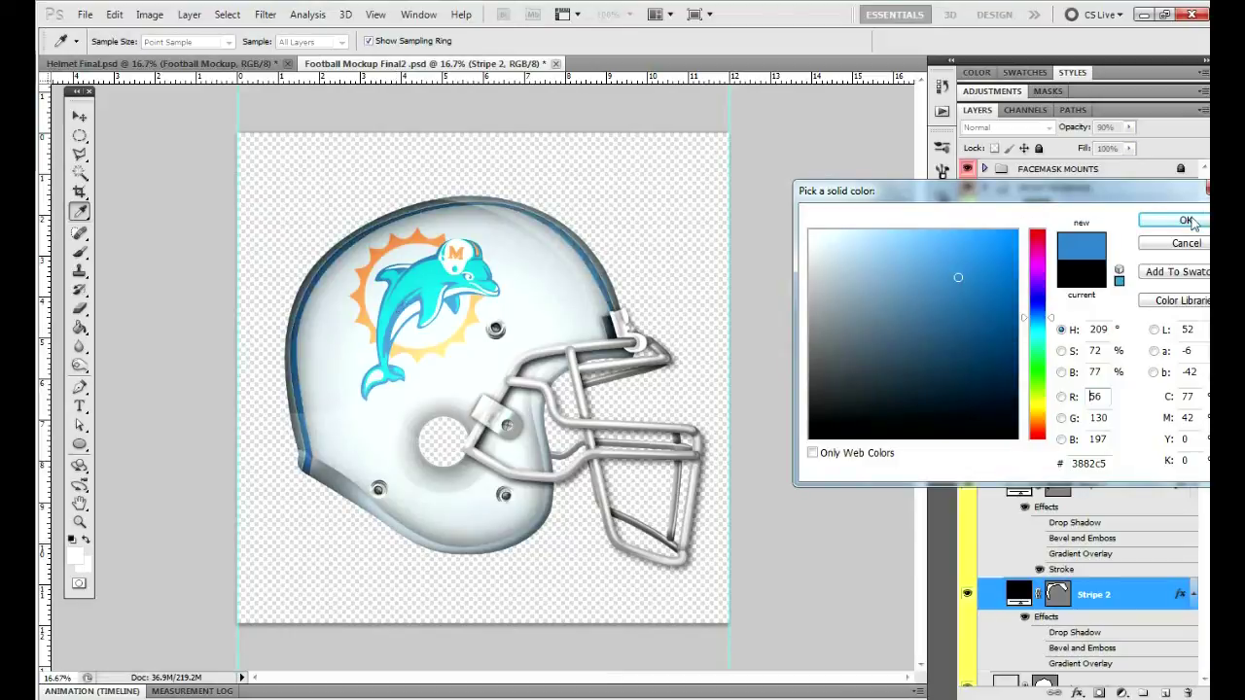
left_click(1189, 222)
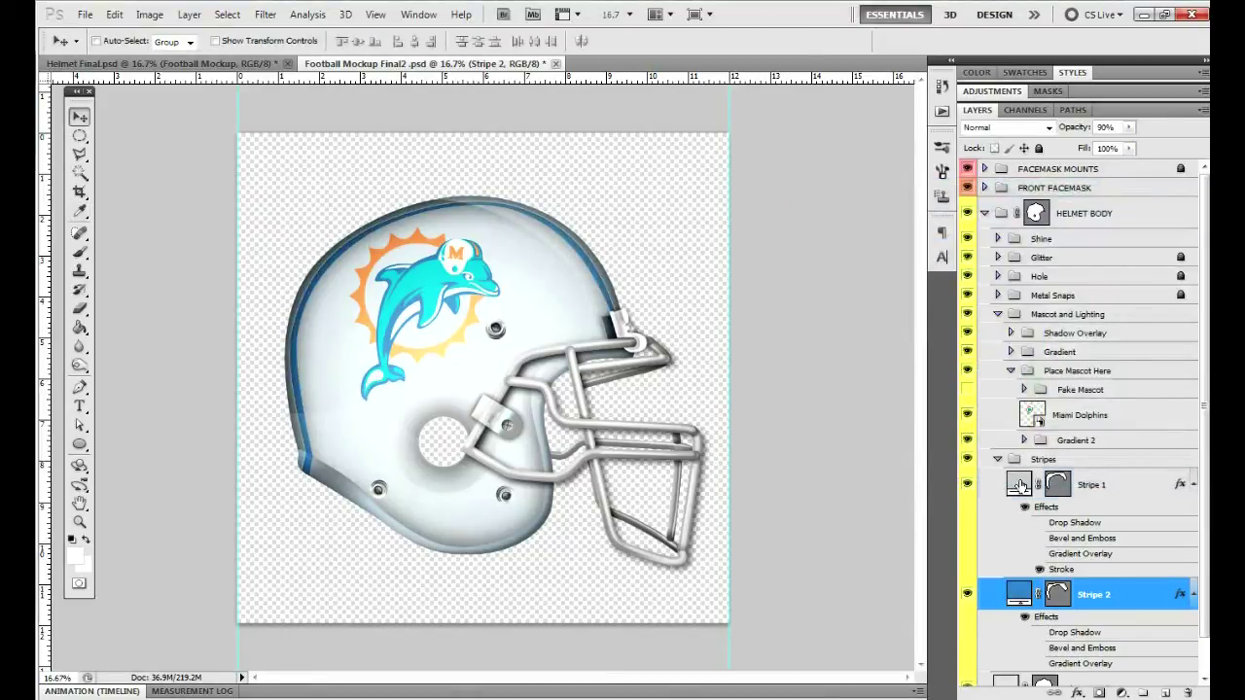
- Recolor the Stripe 1 fill, starting from the logo's sampled orange and intensifying it to #ff6500
double_click(1019, 485)
left_click(416, 237)
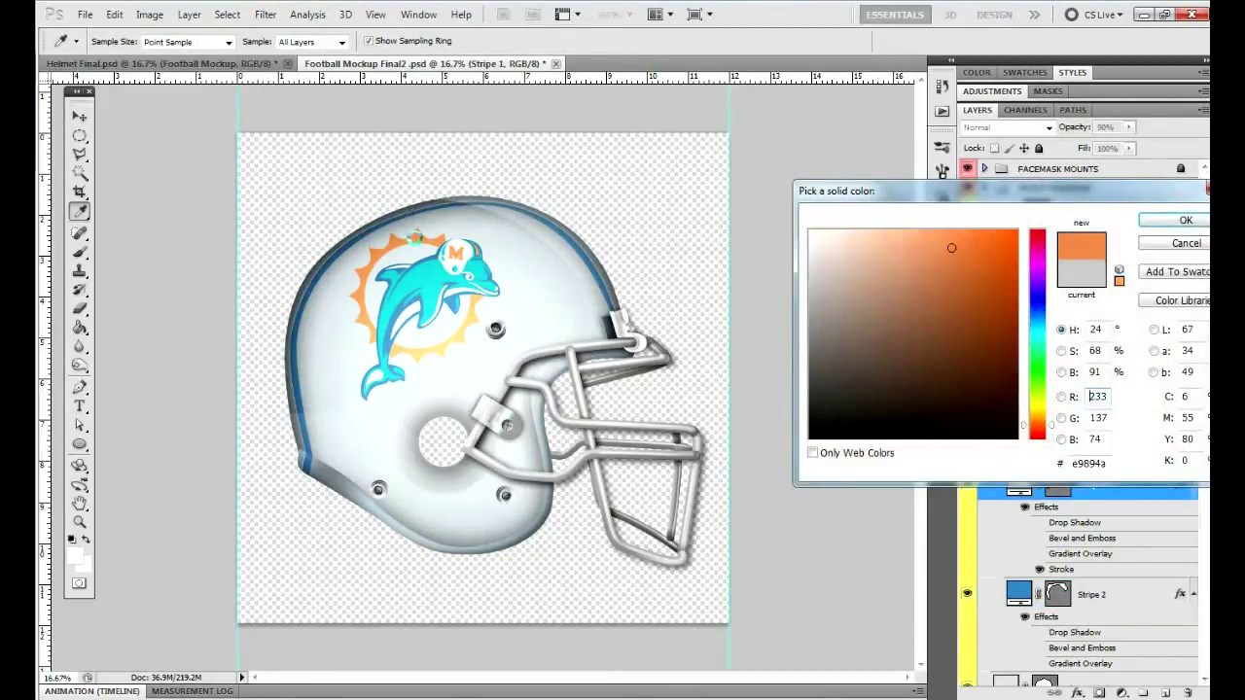
left_click_drag(939, 269, 1042, 211)
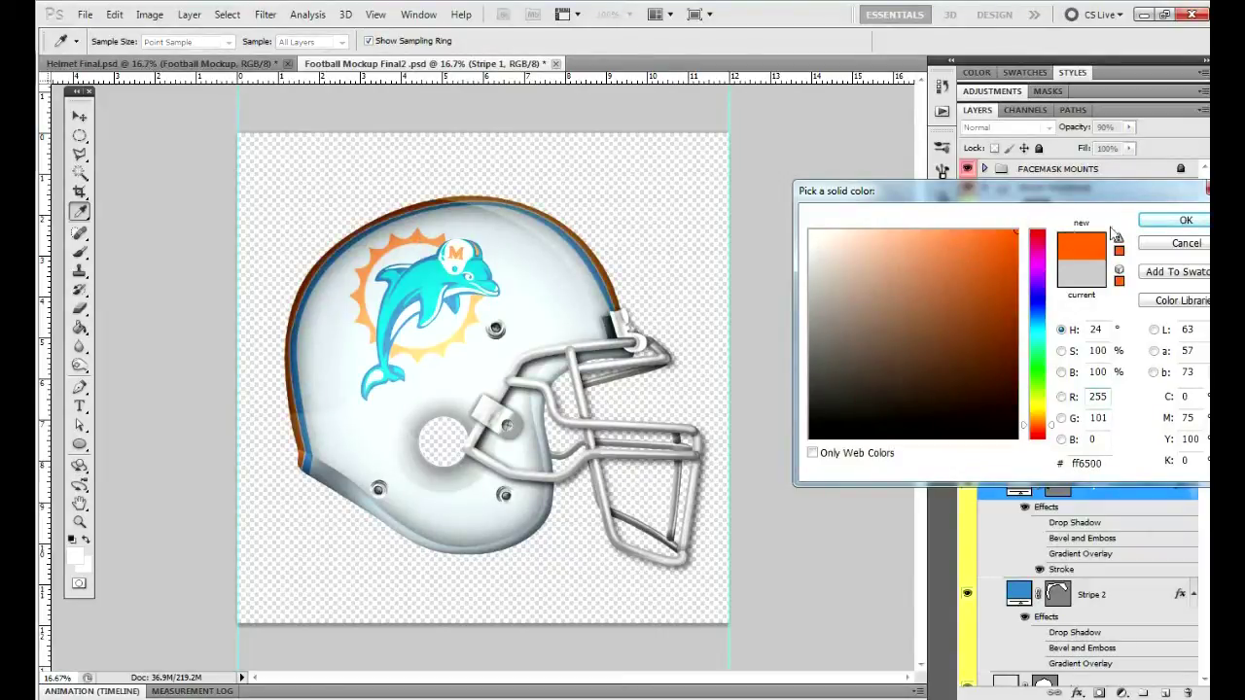
left_click(1181, 223)
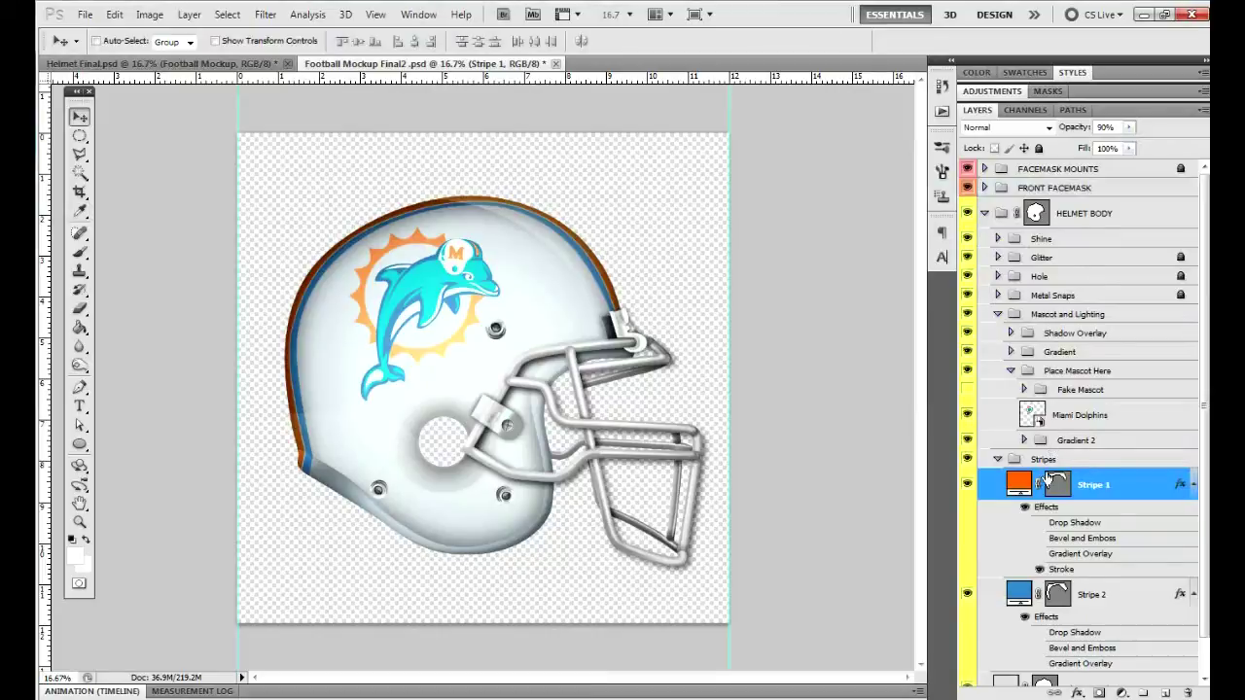
- Collapse the Place Mascot Here, Stripes and Helmet Body groups
scroll(1053, 479, "down", 2)
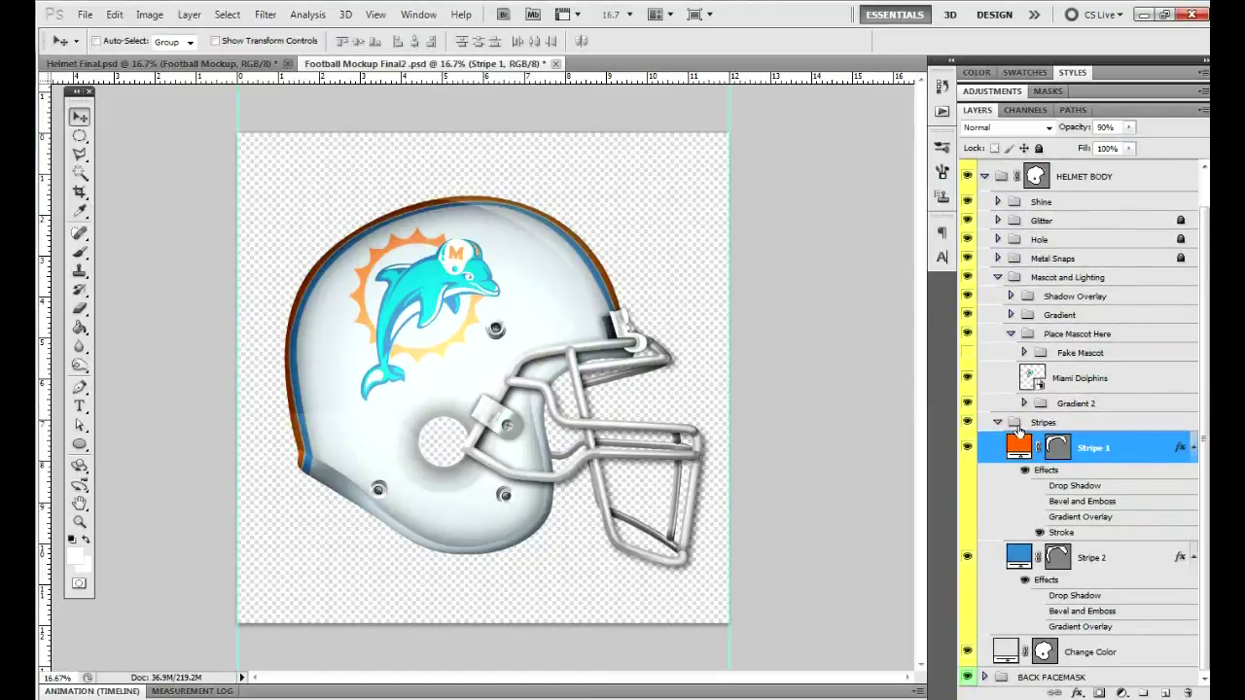
left_click(1012, 335)
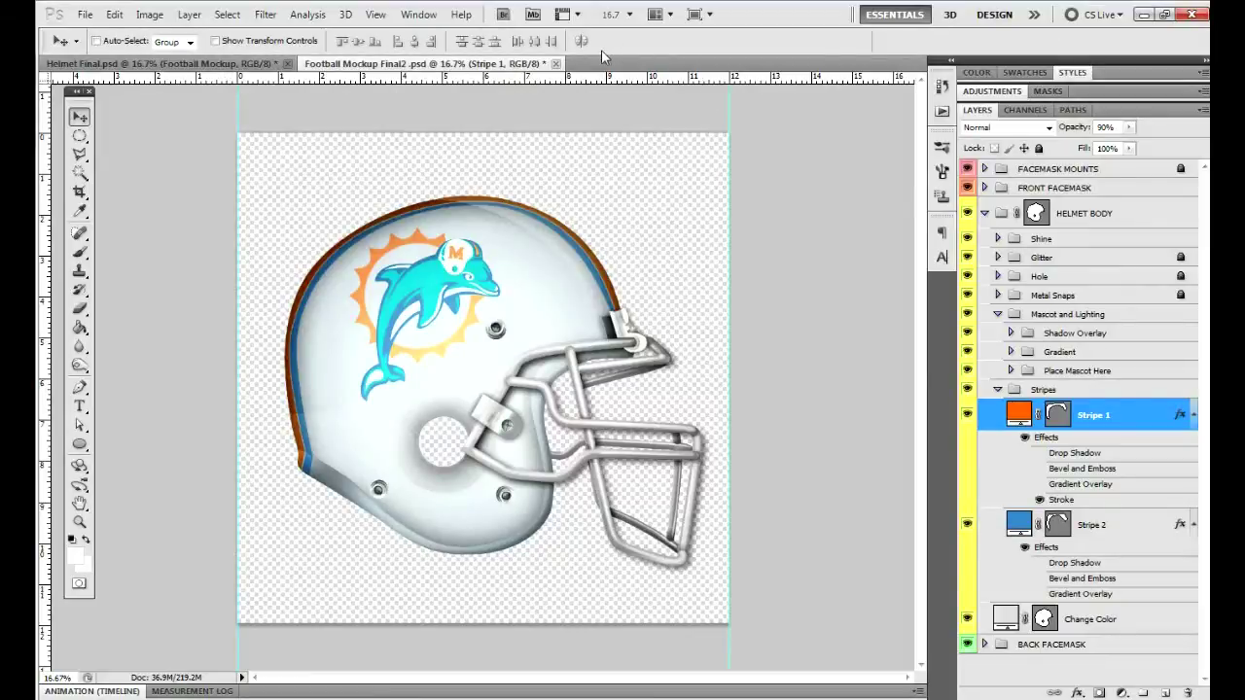
left_click(999, 390)
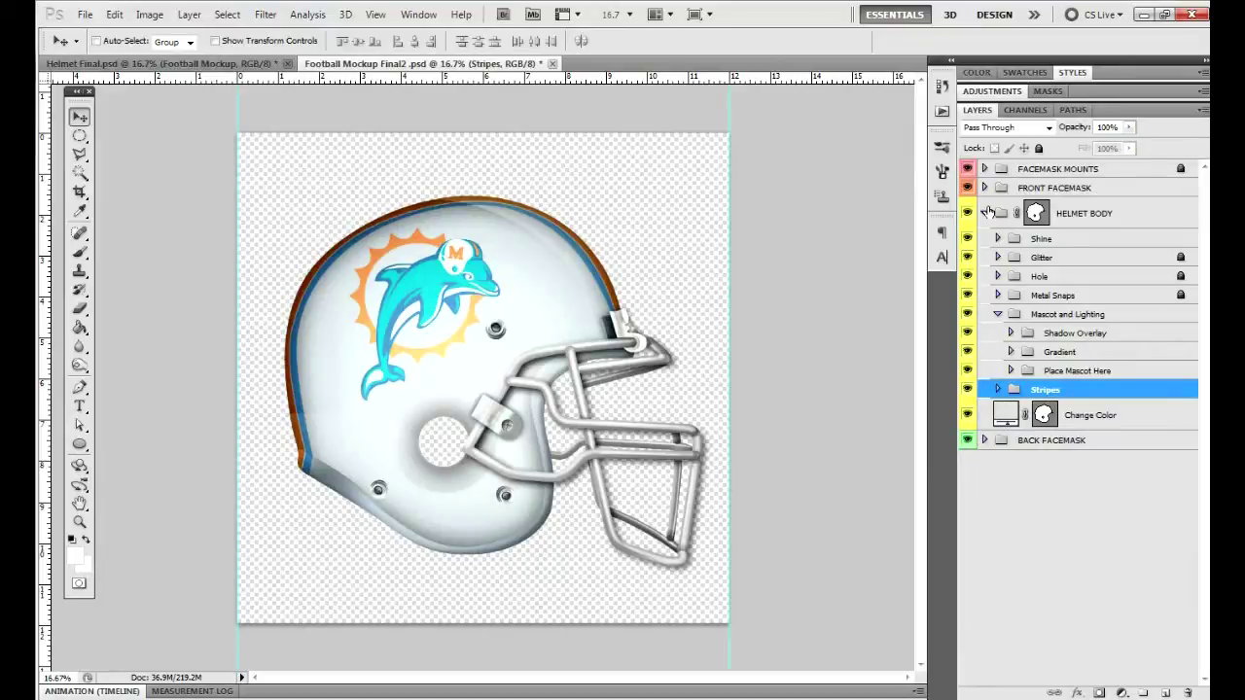
left_click(986, 213)
- Expand the Front Facemask's Change Color group and make its Dark Color Overlay layer visible
left_click(985, 188)
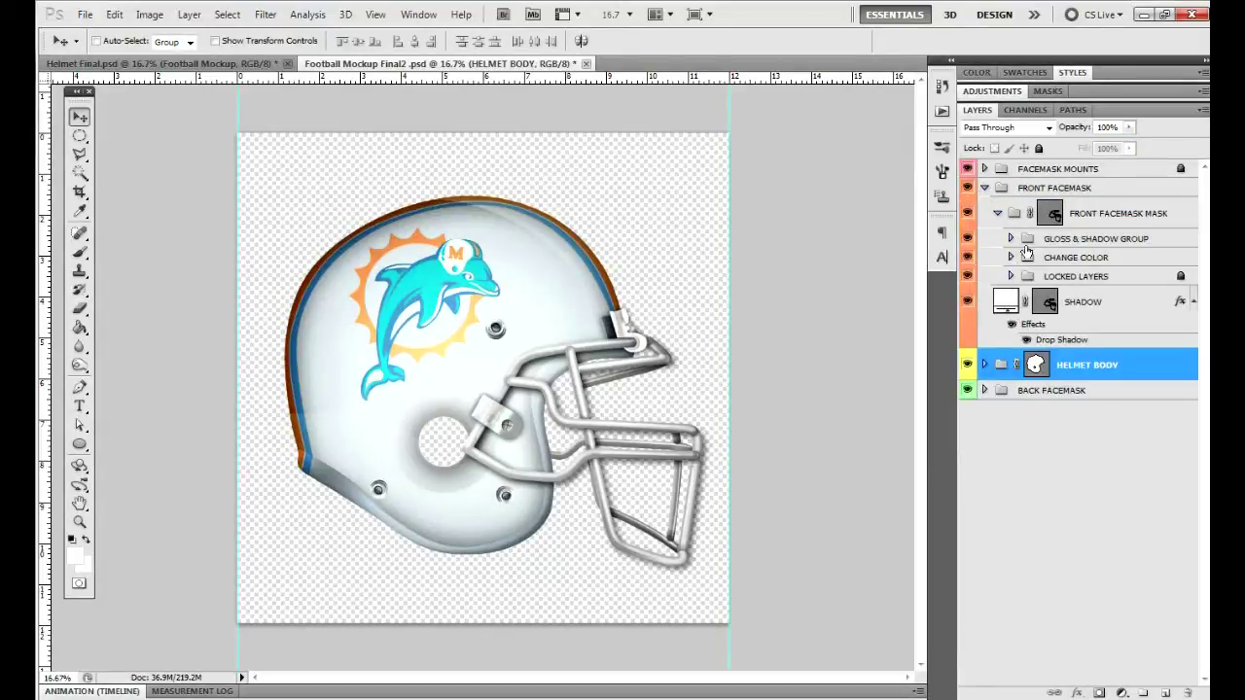
left_click(1010, 258)
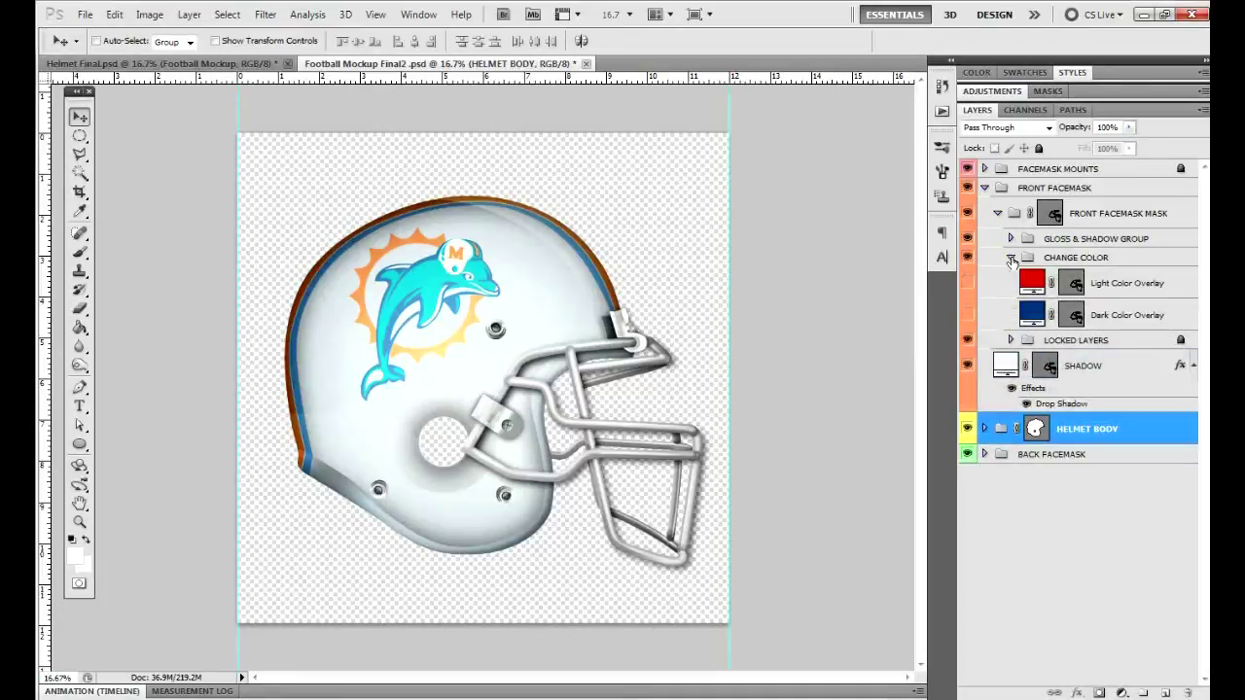
left_click(967, 318)
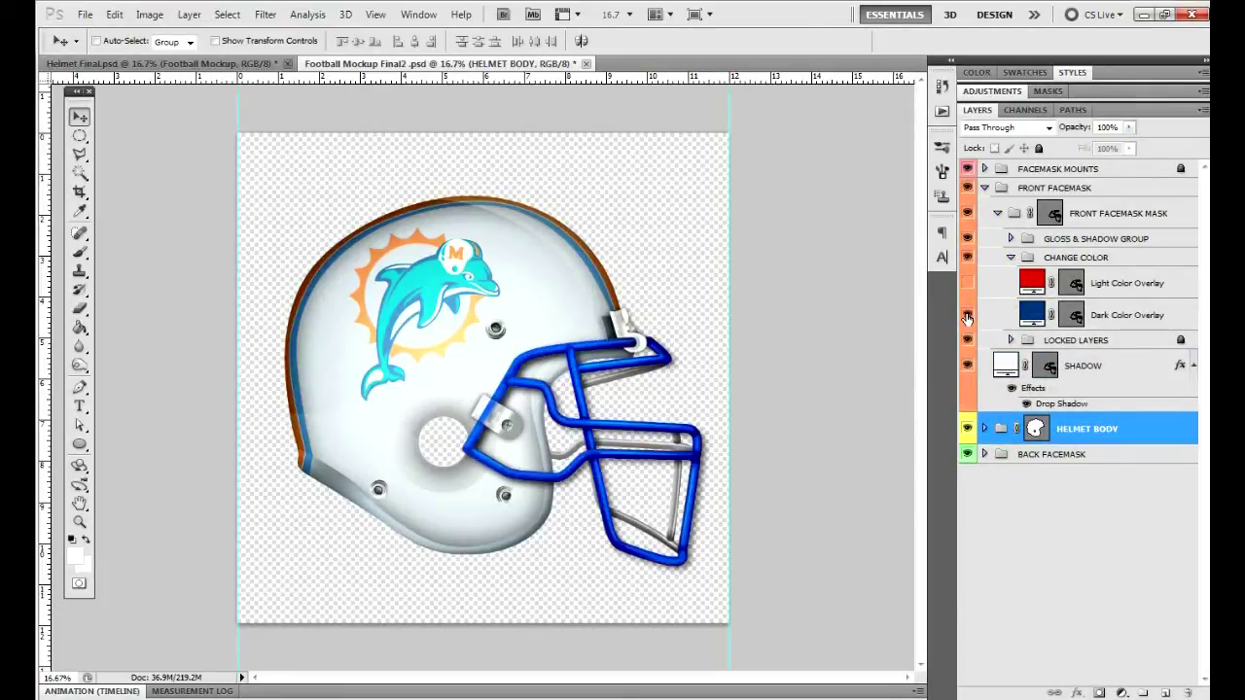
left_click(967, 318)
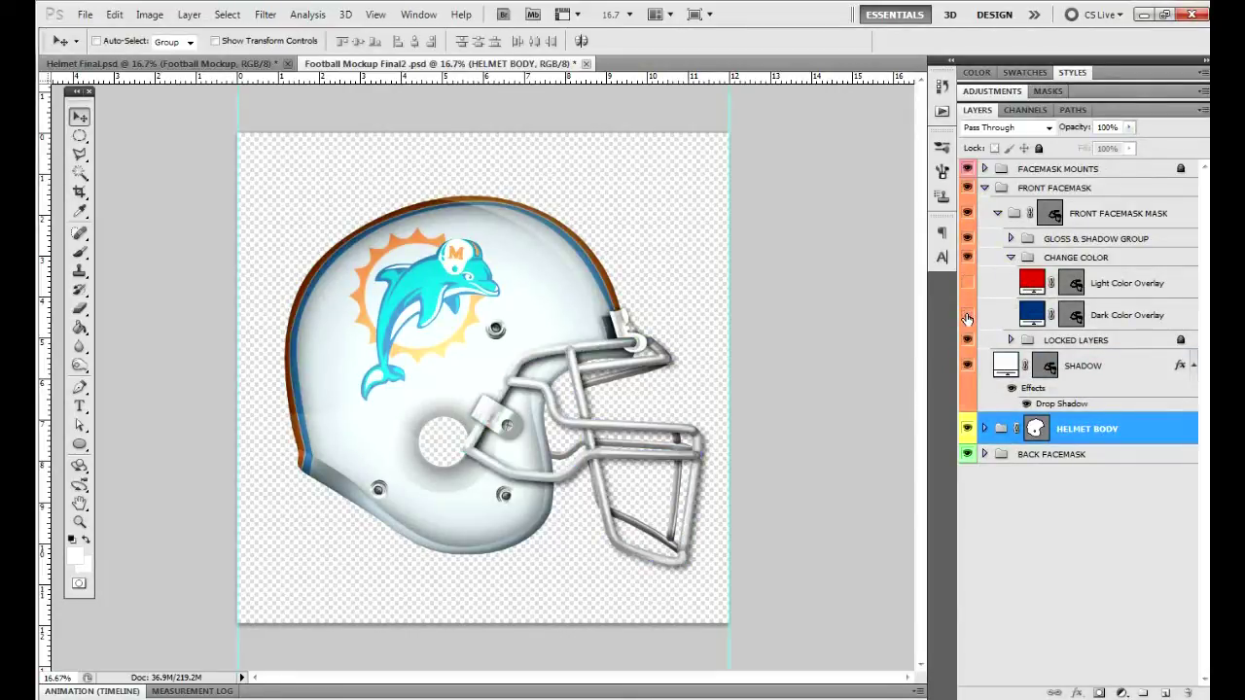
left_click(967, 318)
- Recolor the front facemask's Dark Color Overlay, starting from the dolphin's sampled teal and darkening it to #007b84
double_click(1032, 314)
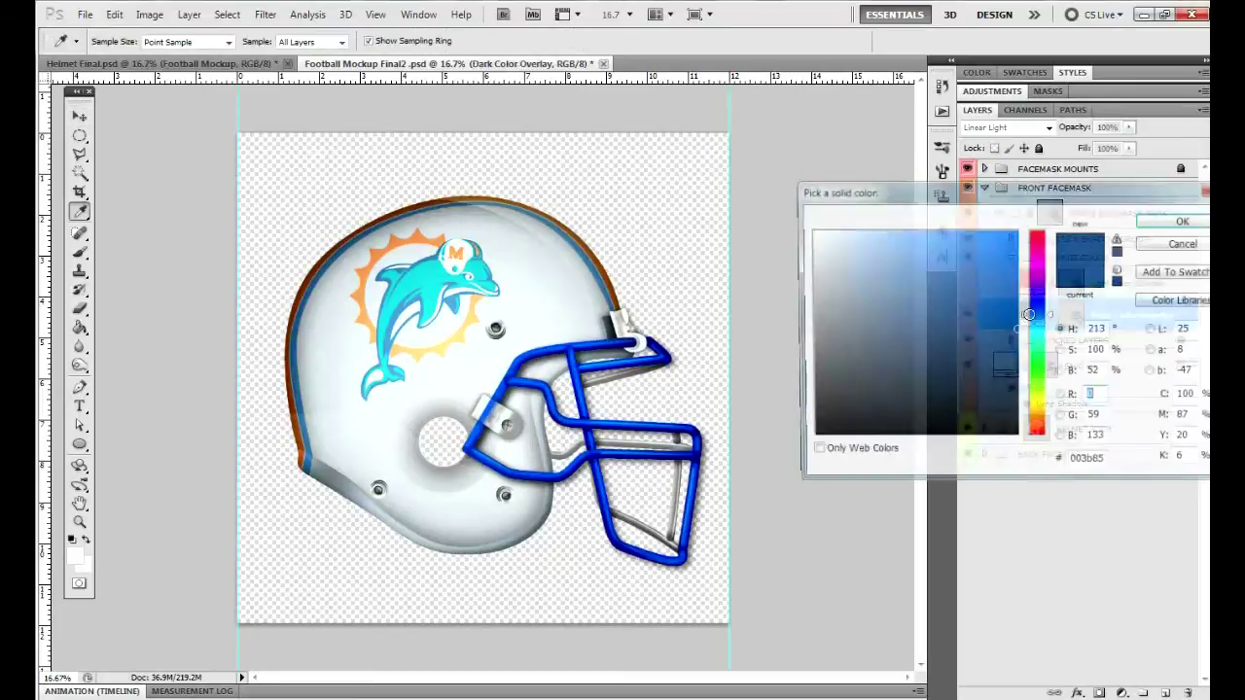
left_click(1038, 359)
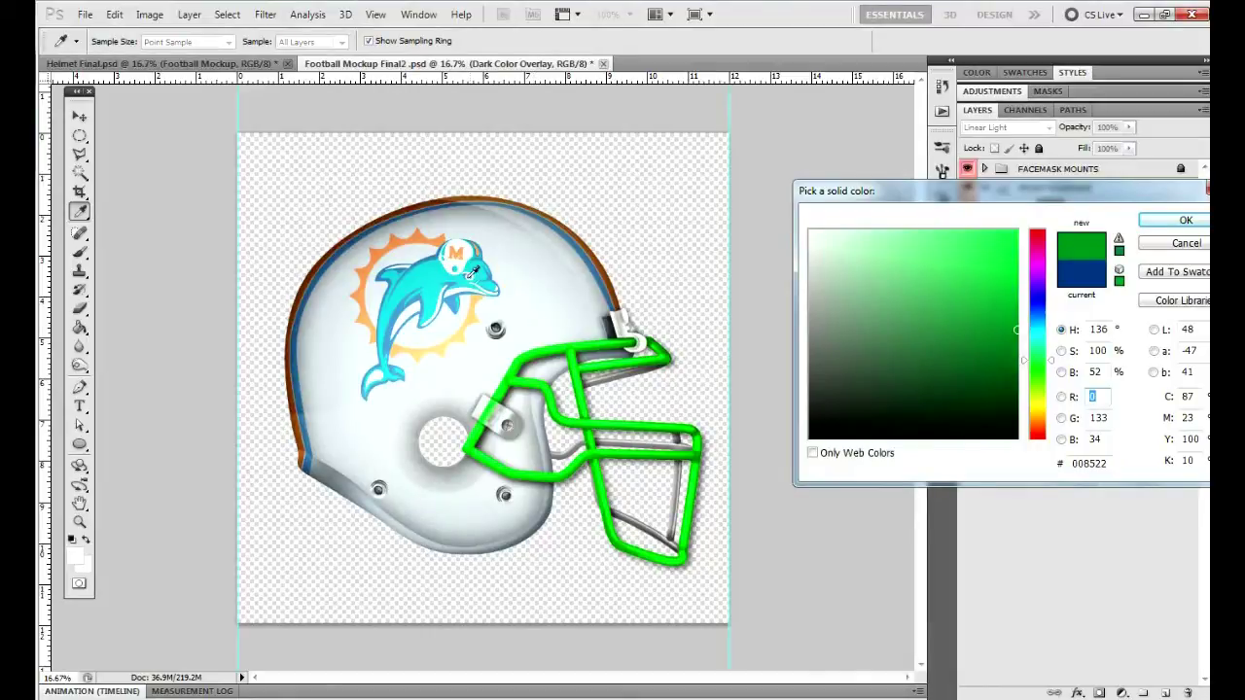
left_click(432, 271)
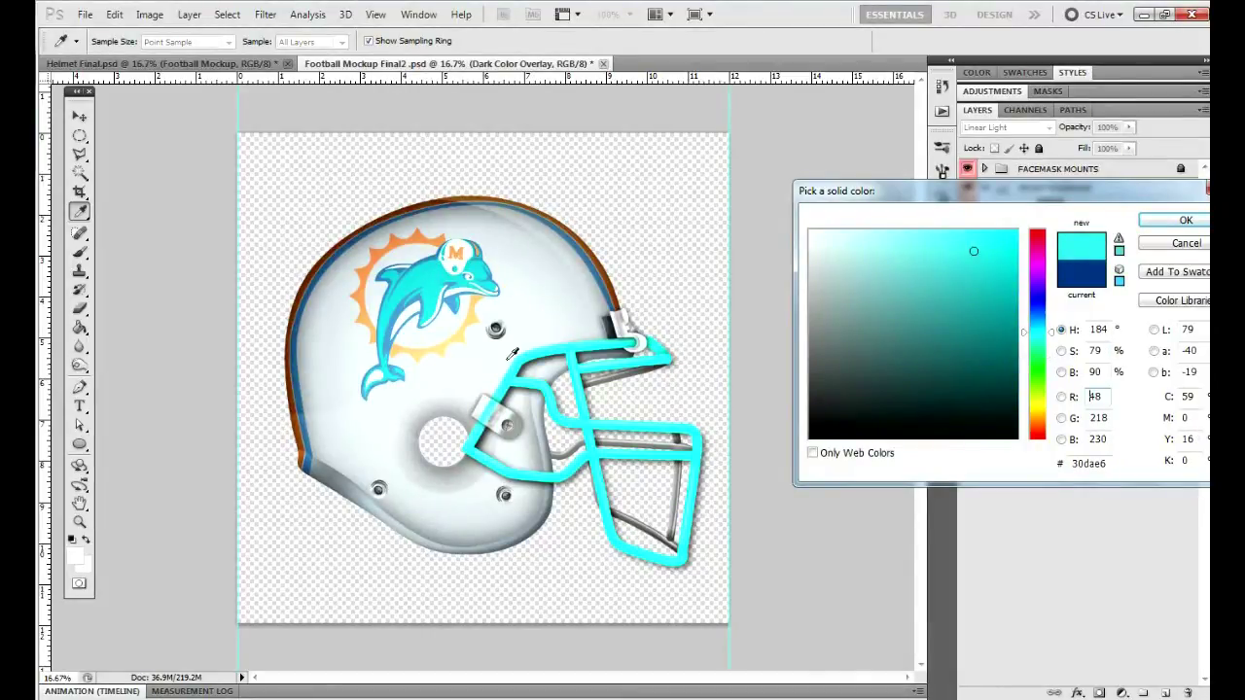
left_click_drag(991, 332, 1051, 332)
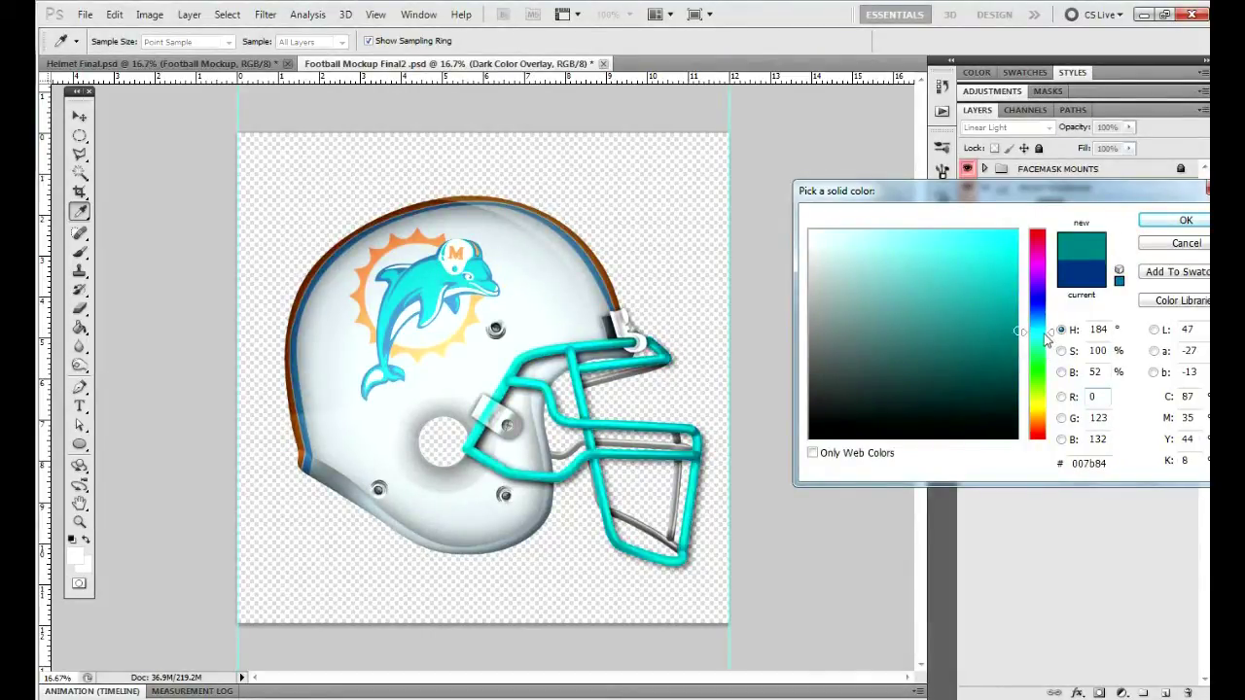
left_click(1177, 221)
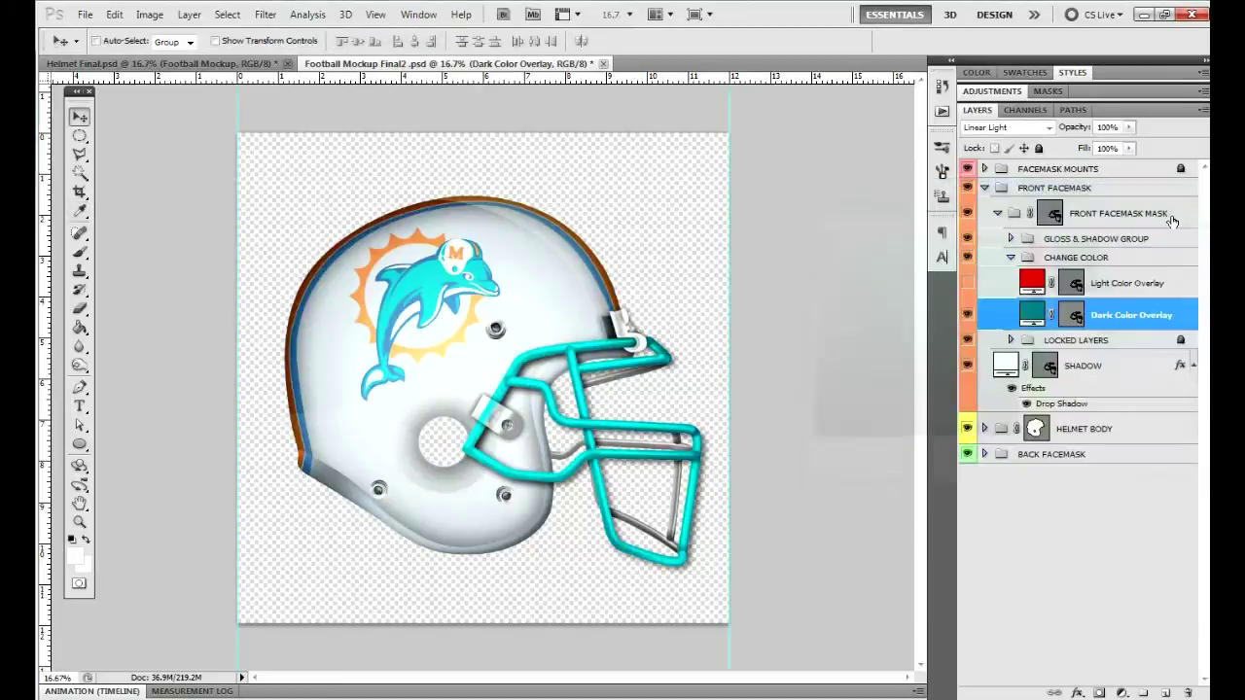
- Copy the hex code 007b84 from the front facemask's Dark Color Overlay fill, leaving the color as it is
double_click(1033, 312)
left_click_drag(1109, 464, 1036, 463)
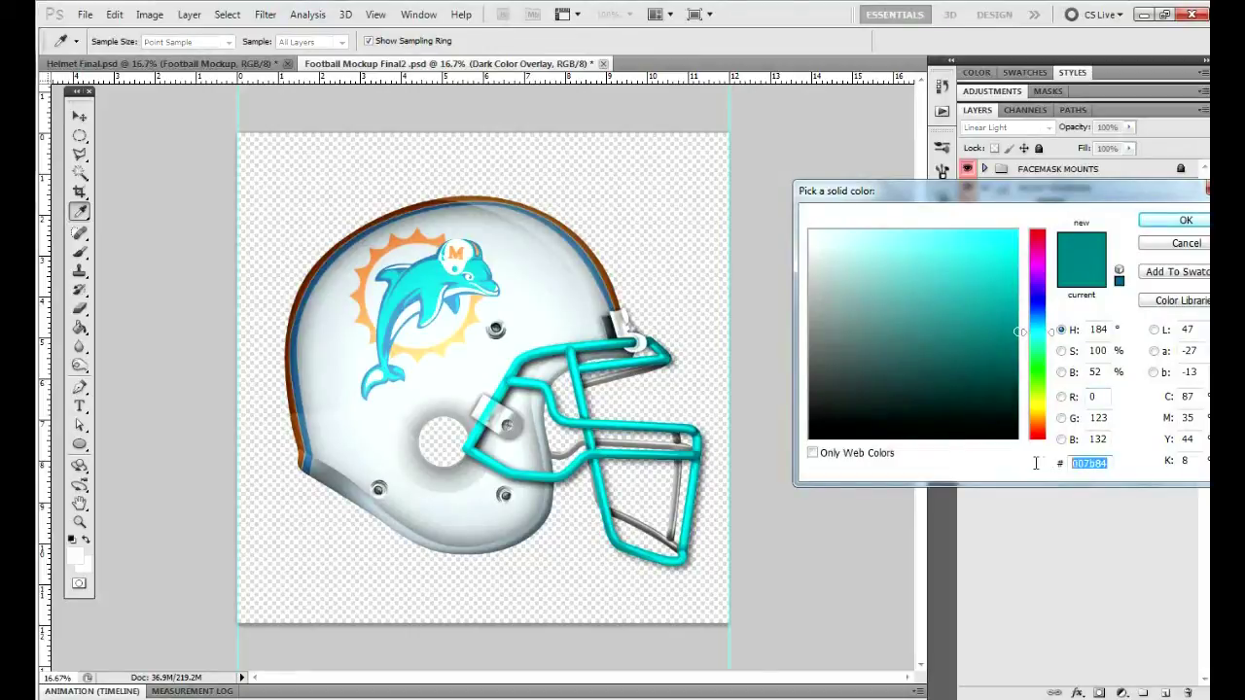
left_click(1159, 224)
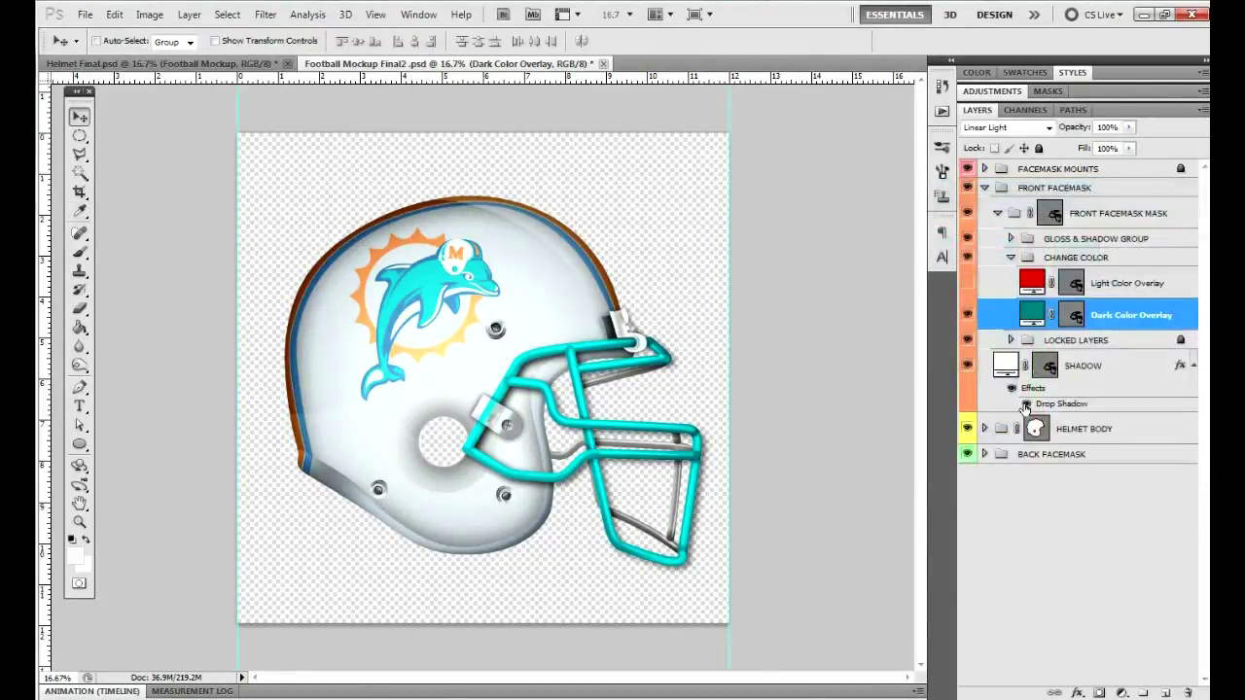
- Expand the Back Facemask's Color Change group and make its Dark Color Overlay layer visible
left_click(985, 454)
left_click(997, 482)
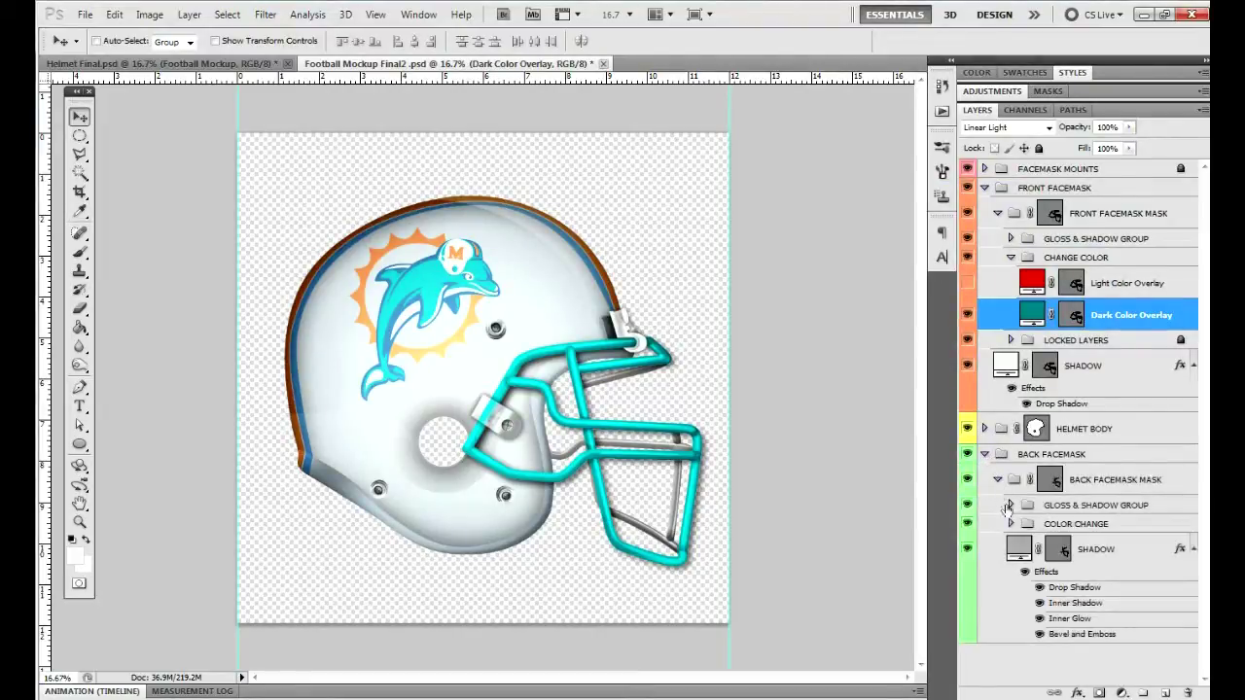
left_click(1010, 524)
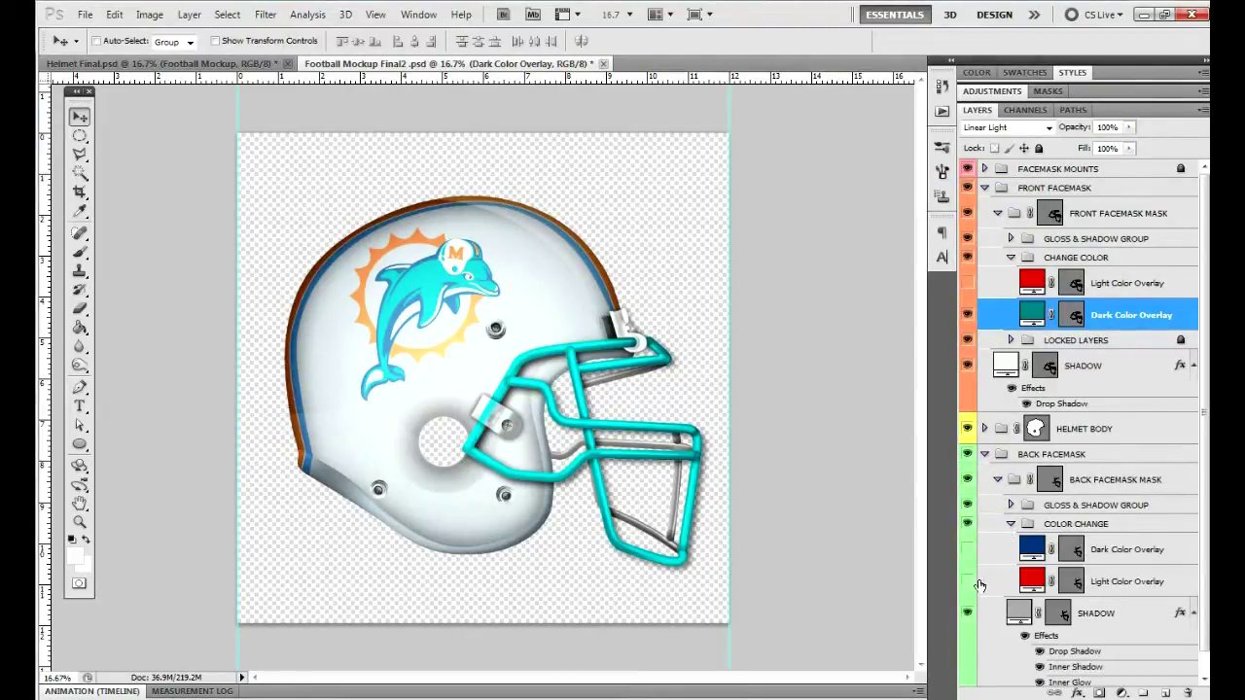
left_click(966, 553)
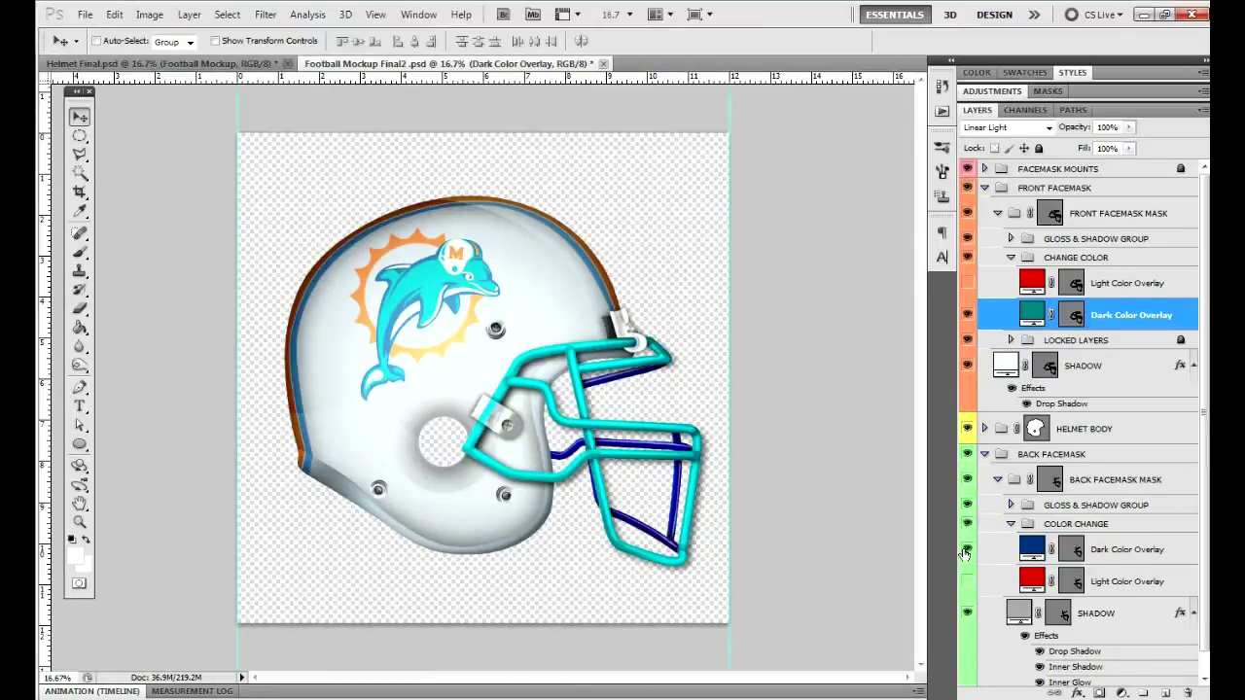
- Set the back facemask's Dark Color Overlay fill to teal #007b84
double_click(1029, 552)
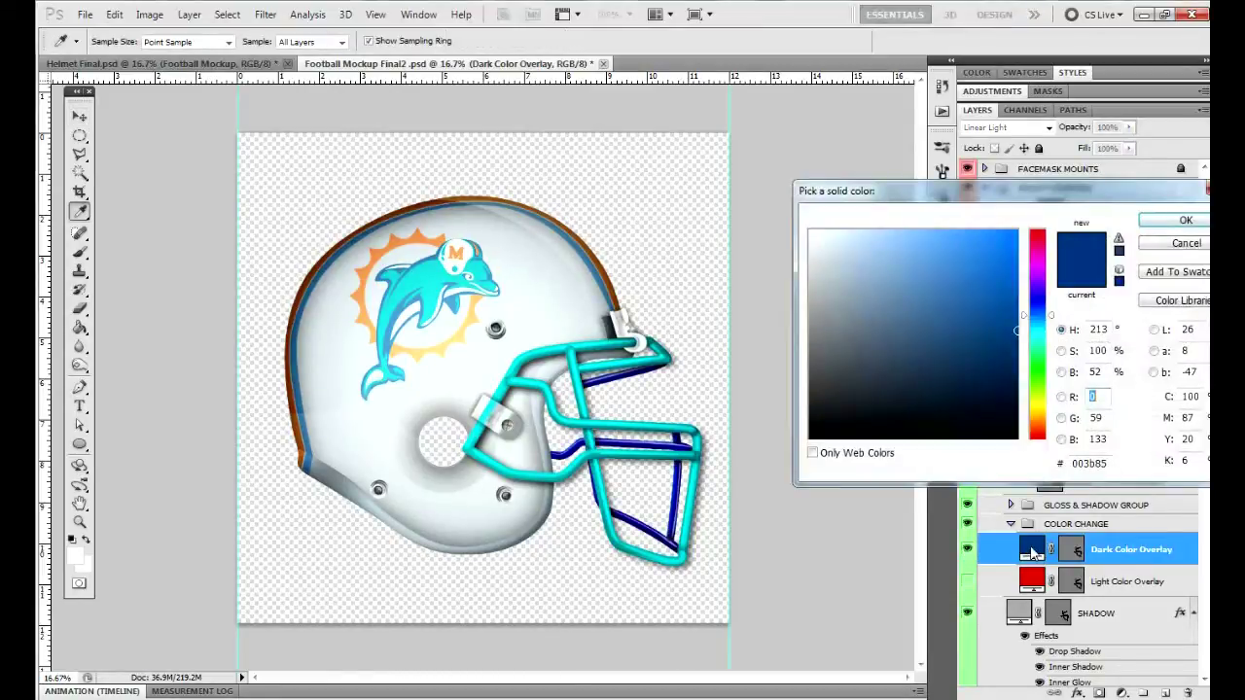
left_click_drag(1085, 463, 1028, 457)
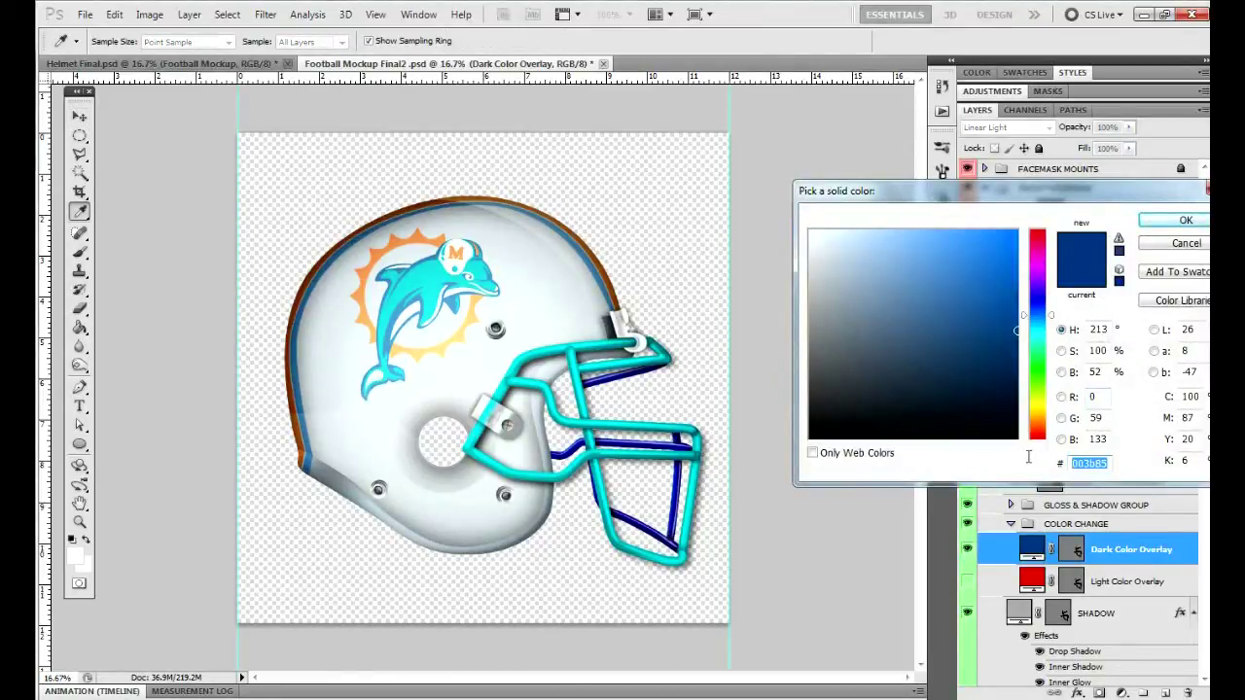
type("007b84")
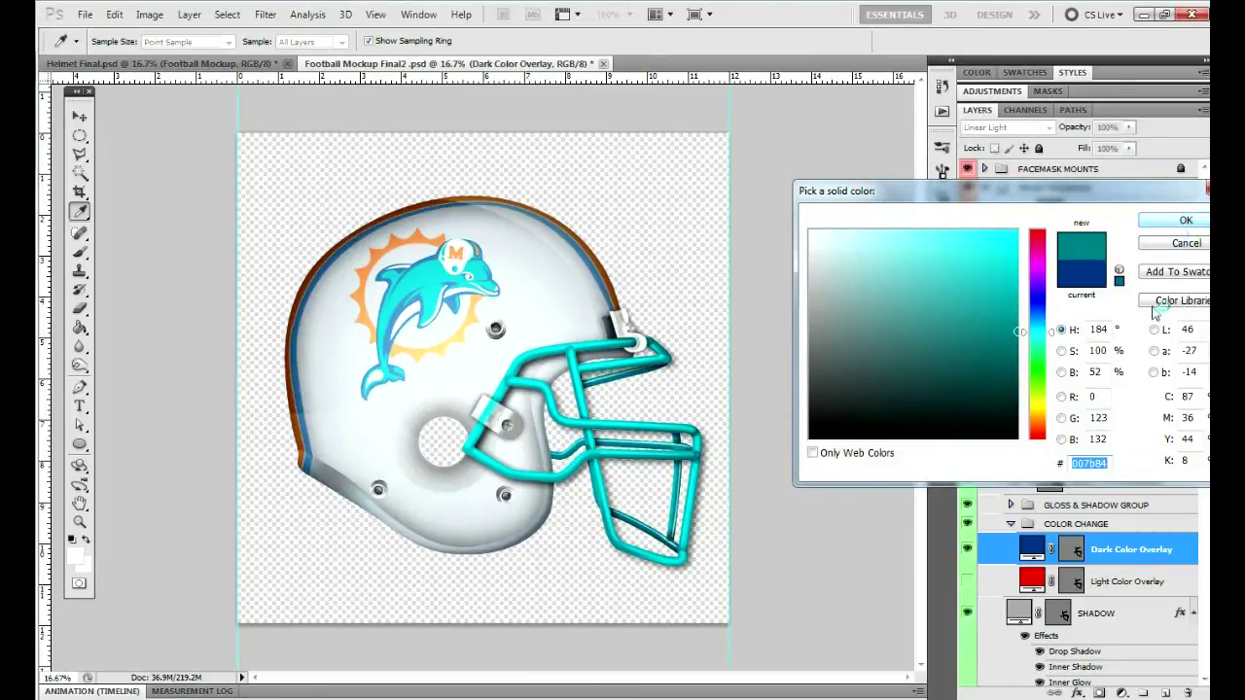
left_click(1172, 222)
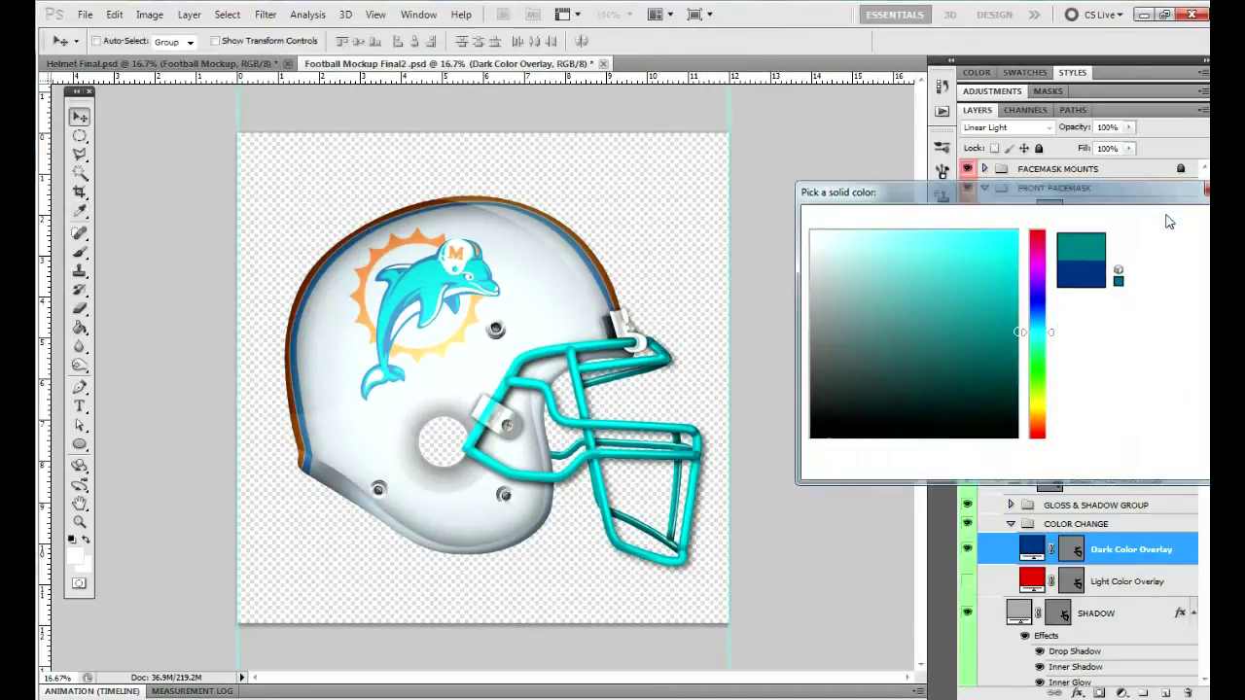
- Collapse the Back Facemask Mask, Back Facemask and Front Facemask groups
left_click(995, 479)
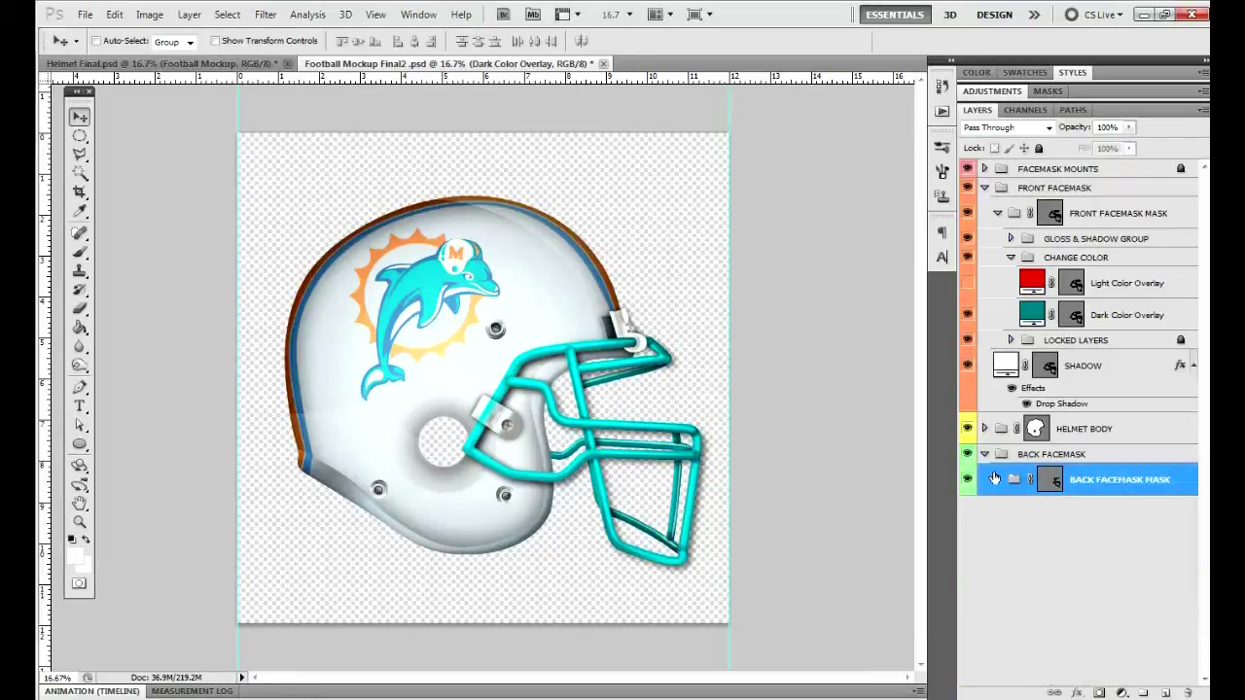
left_click(985, 454)
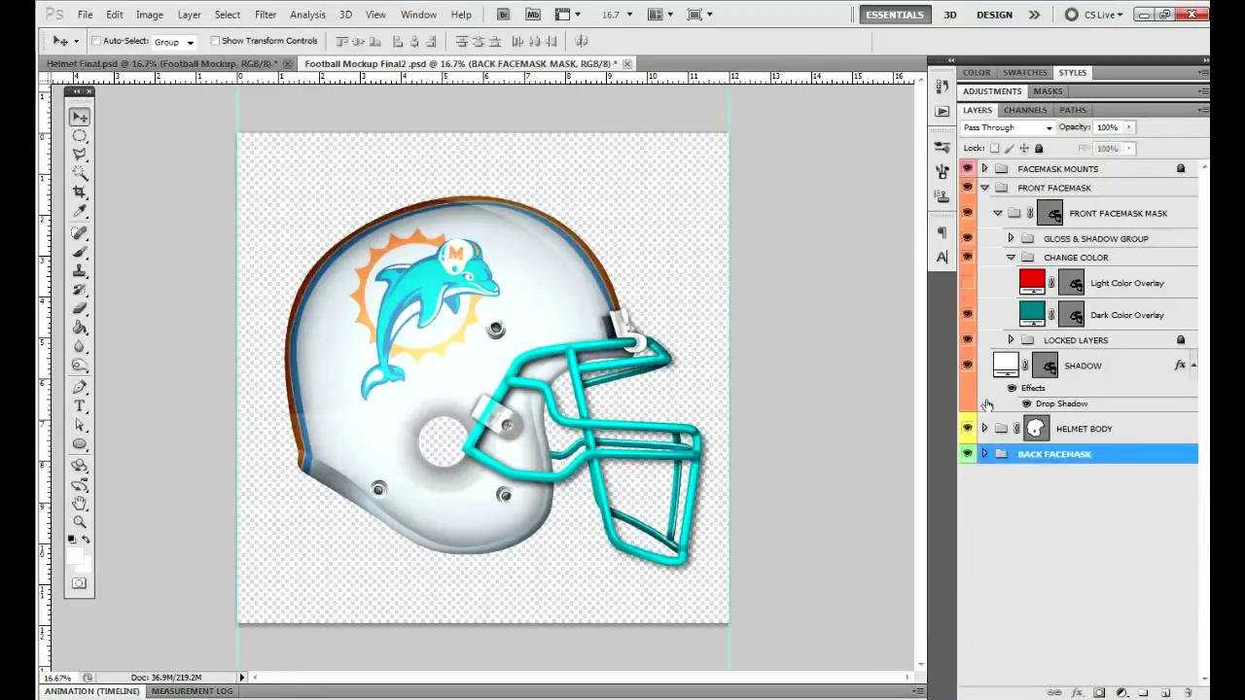
left_click(984, 189)
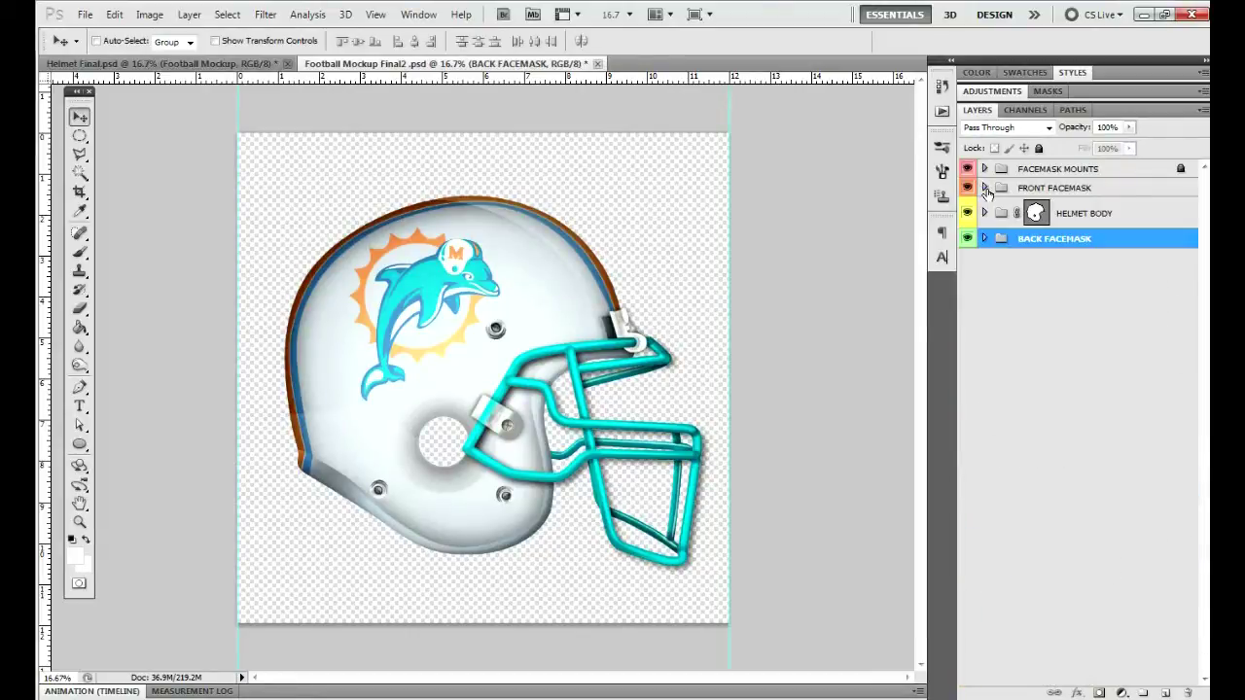
- Close Football Mockup Final2.psd with its changes saved into the smart object, and save Helmet Final.psd
left_click(598, 64)
left_click(505, 271)
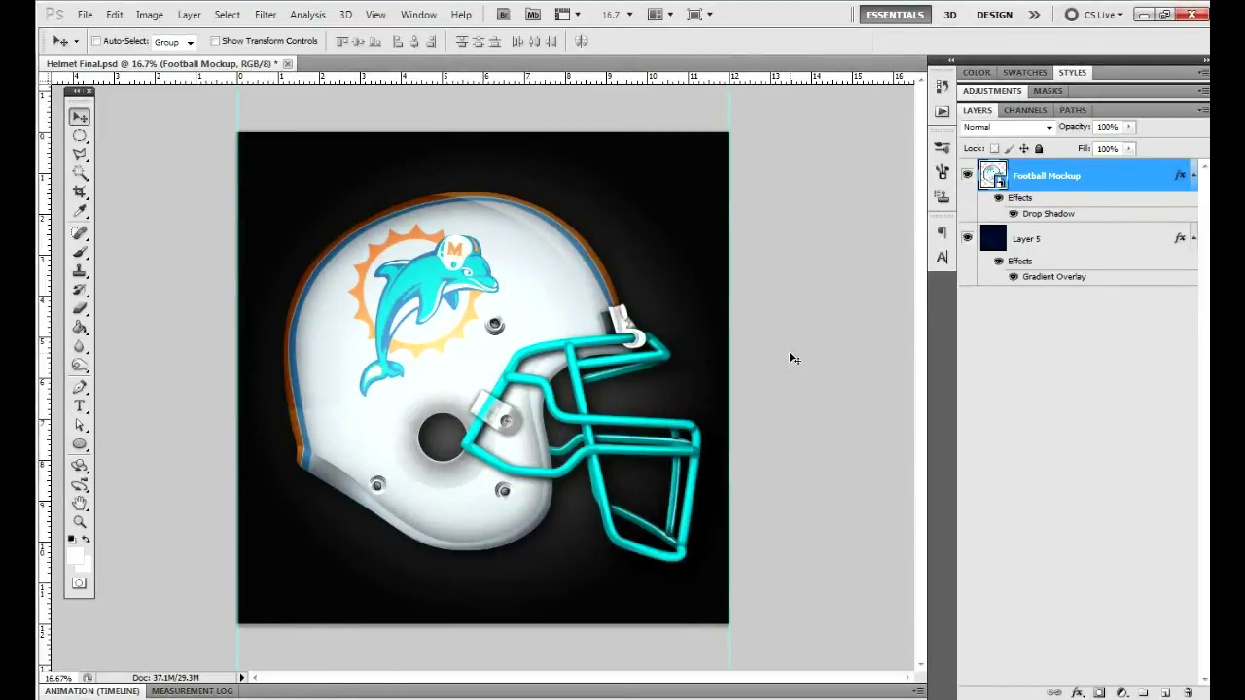
key("ctrl+s")
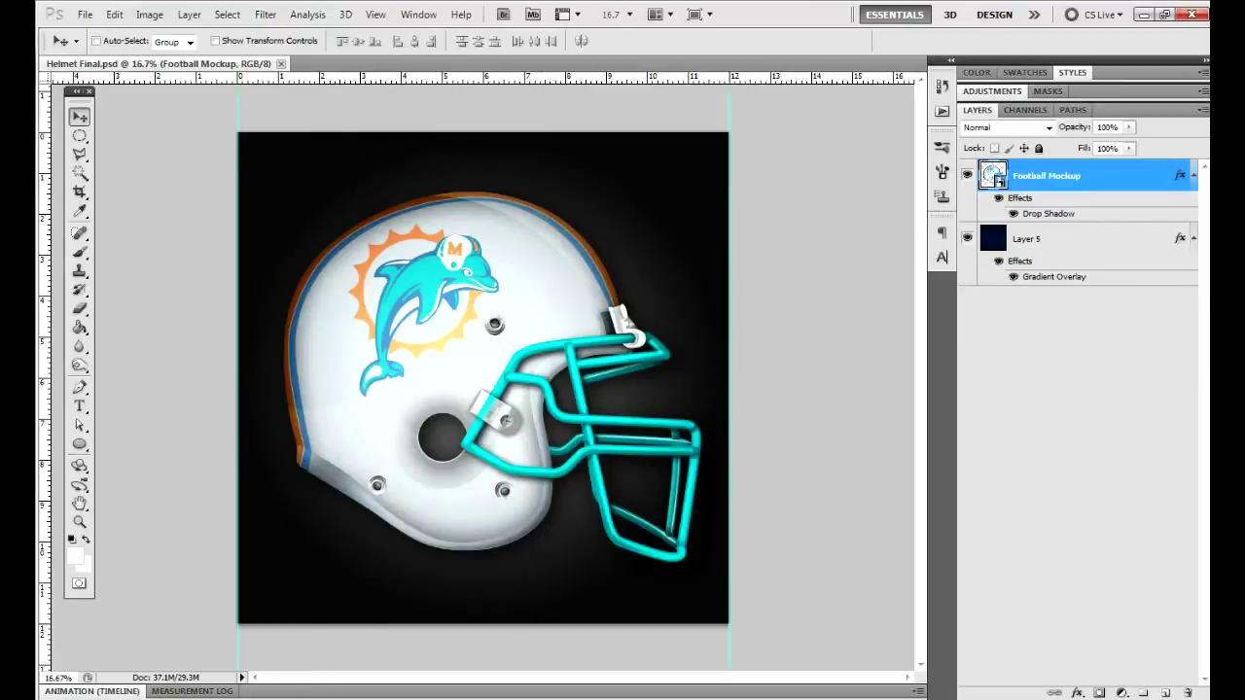